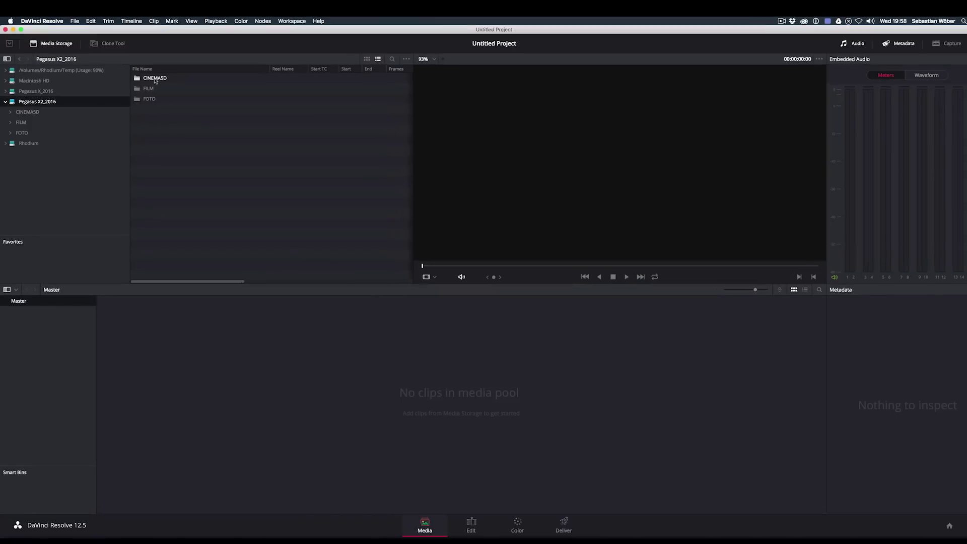
Import the four raw clip folders from CINEMA5D > FOOTAGE into the media pool and change the project frame rate to match them
double_click(285, 121)
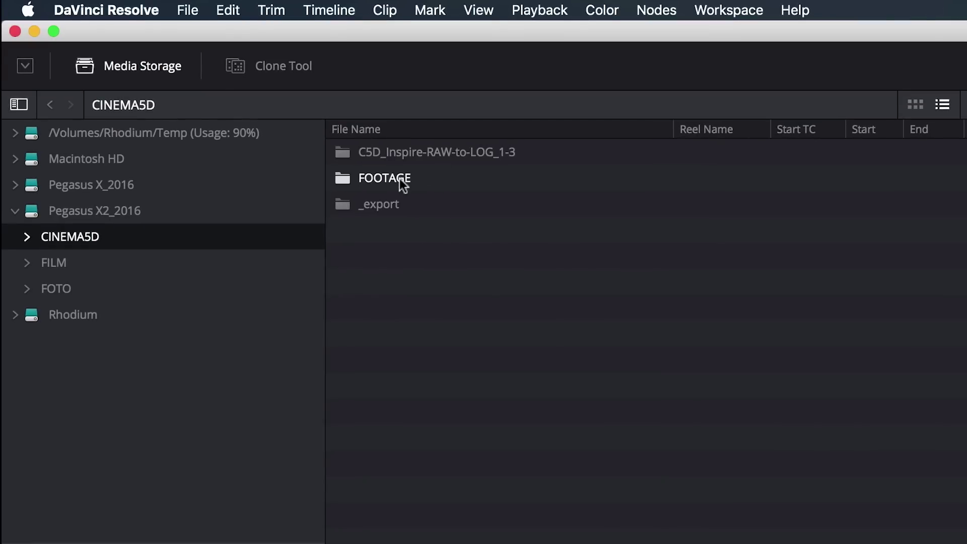
double_click(402, 180)
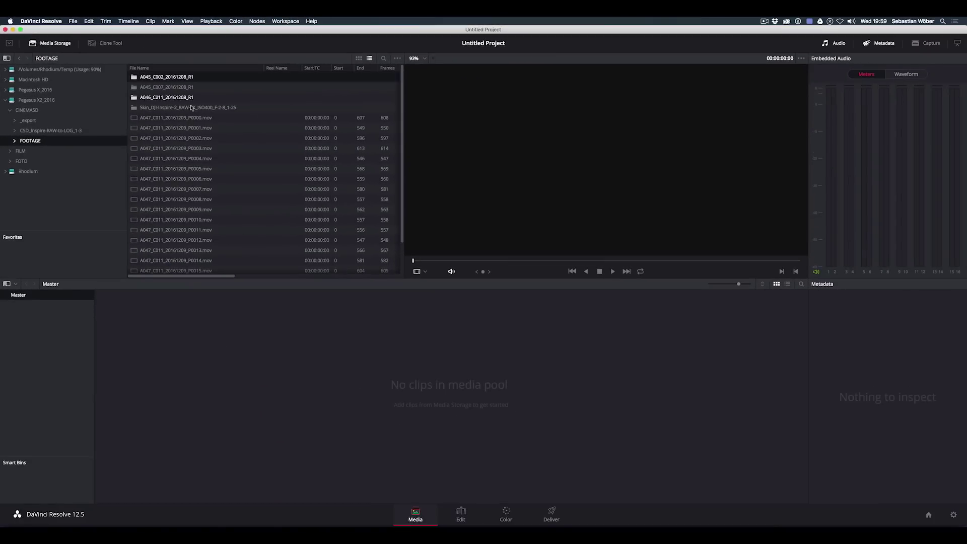
shift+click(191, 108)
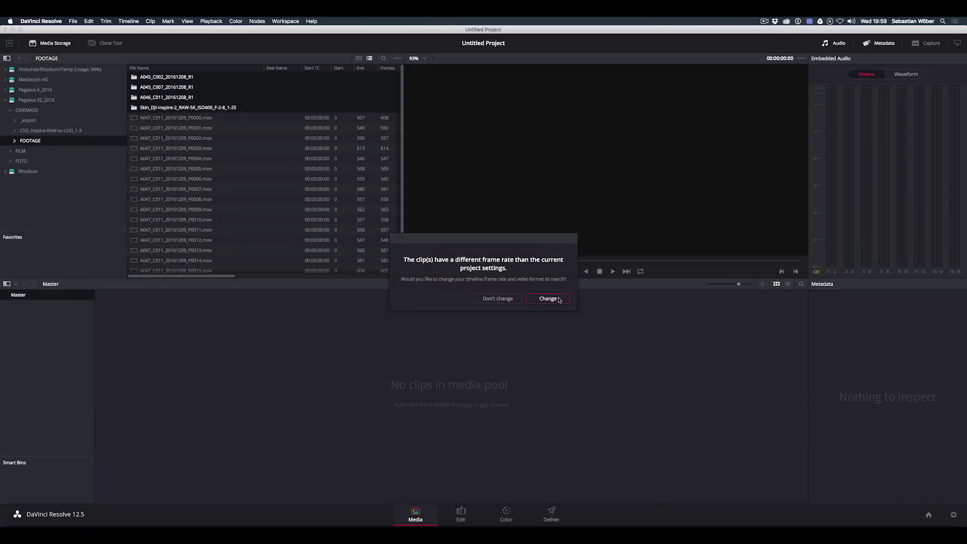
click(548, 299)
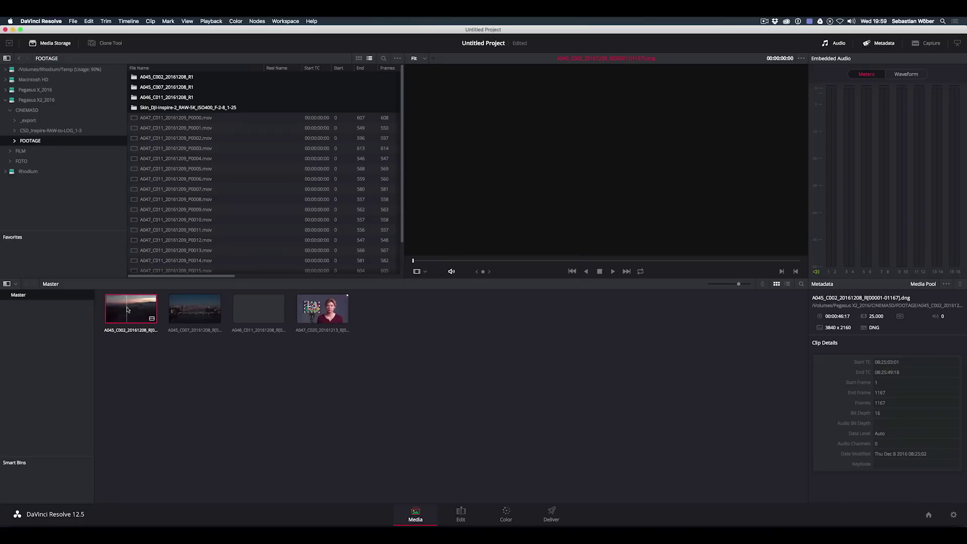
drag(438, 261, 623, 263)
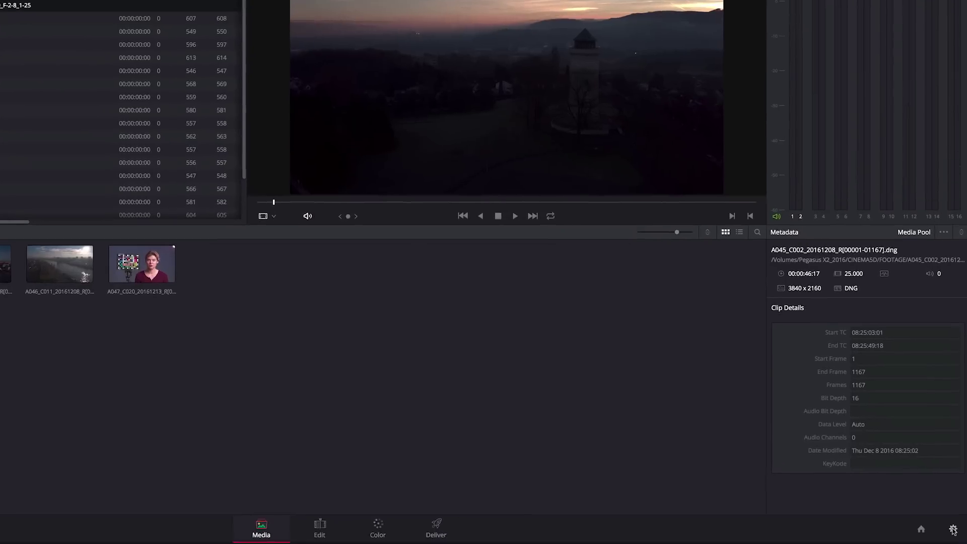
Choose 3840 x 2160 Ultra HD timeline resolution, process at 5280 x 2972, and save the project settings
click(953, 523)
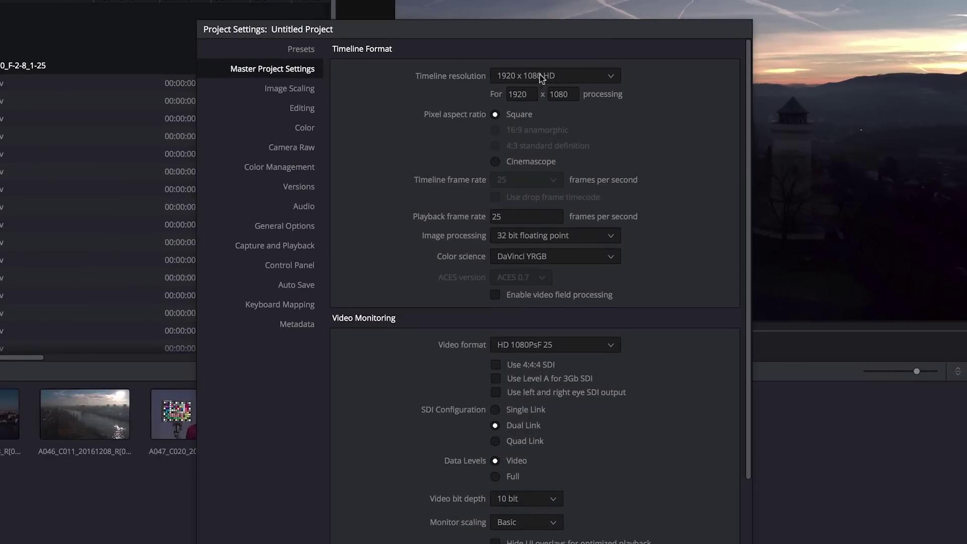
click(540, 76)
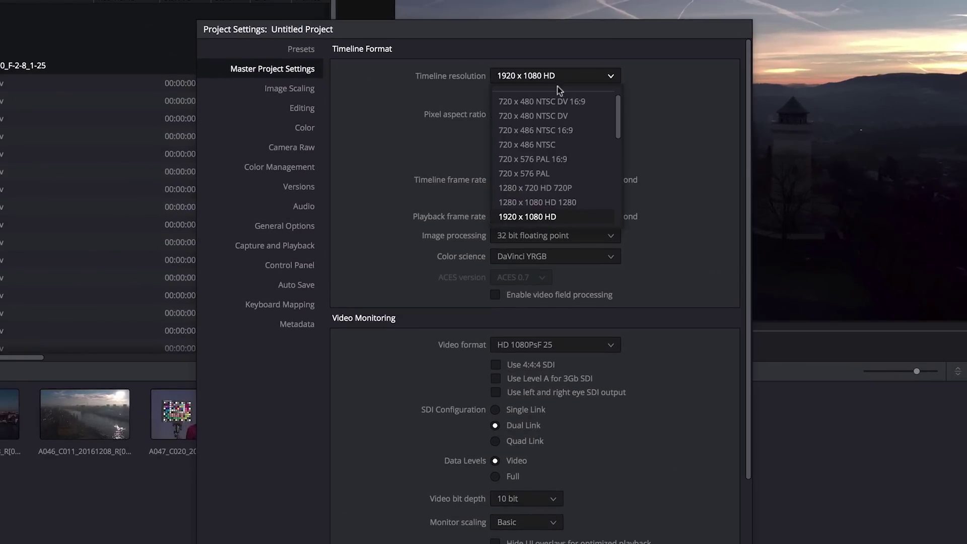
scroll(556, 163, down, 3)
scroll(556, 151, up, 2)
click(557, 169)
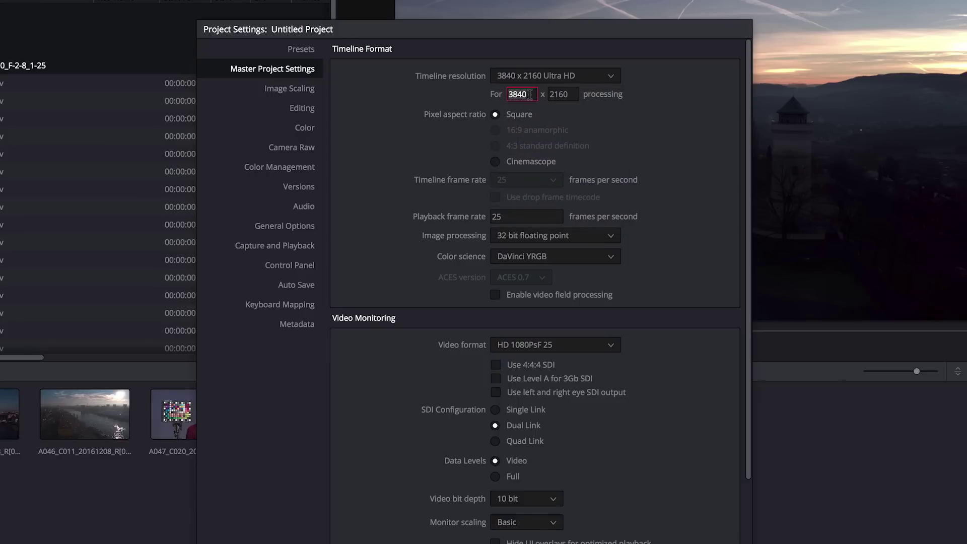
key(Tab)
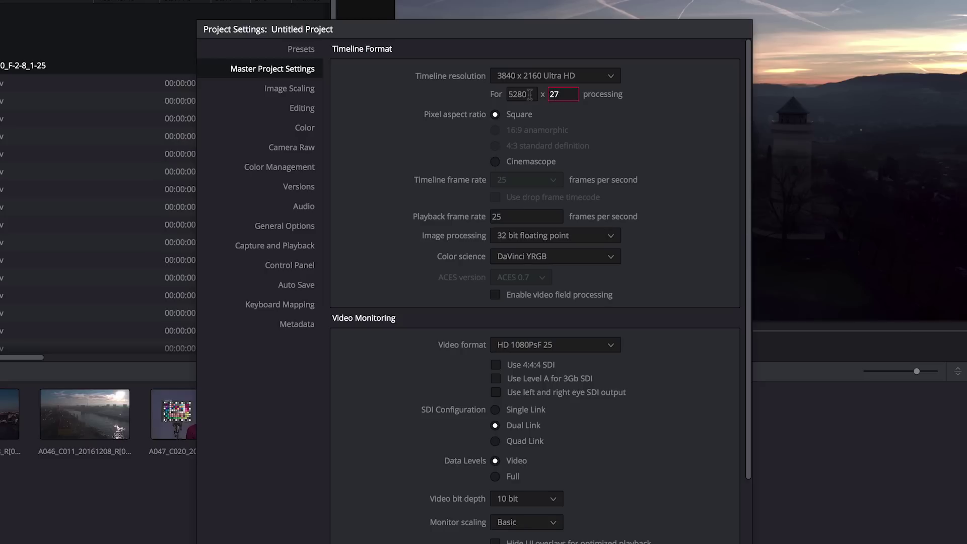
text(2972)
key(Return)
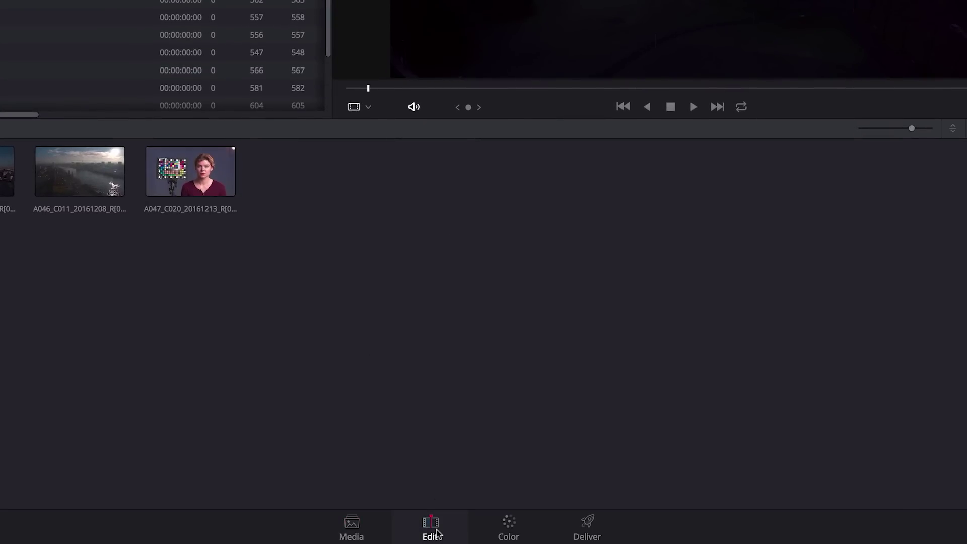
On the Edit page, drag the four media pool clips onto a new Timeline 1, then go to the Color page
click(432, 529)
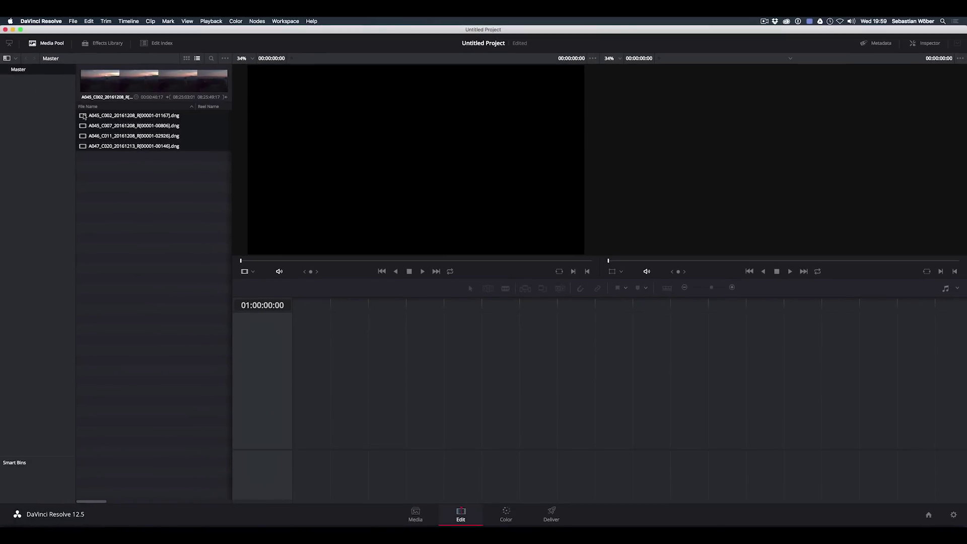
drag(93, 118, 292, 437)
click(309, 303)
click(500, 517)
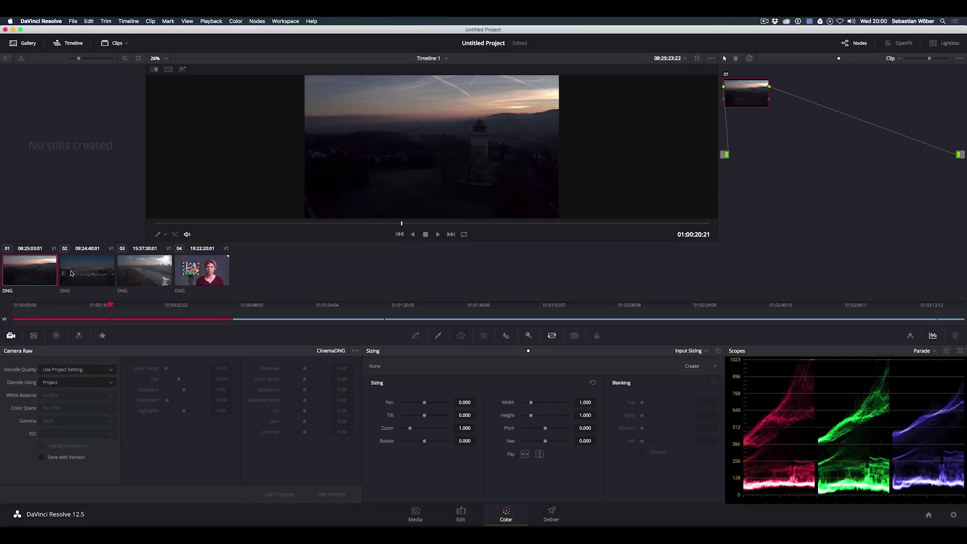
Decode clip 01's raw using Clip settings, As Shot white balance and Blackmagic Design colour space
click(58, 383)
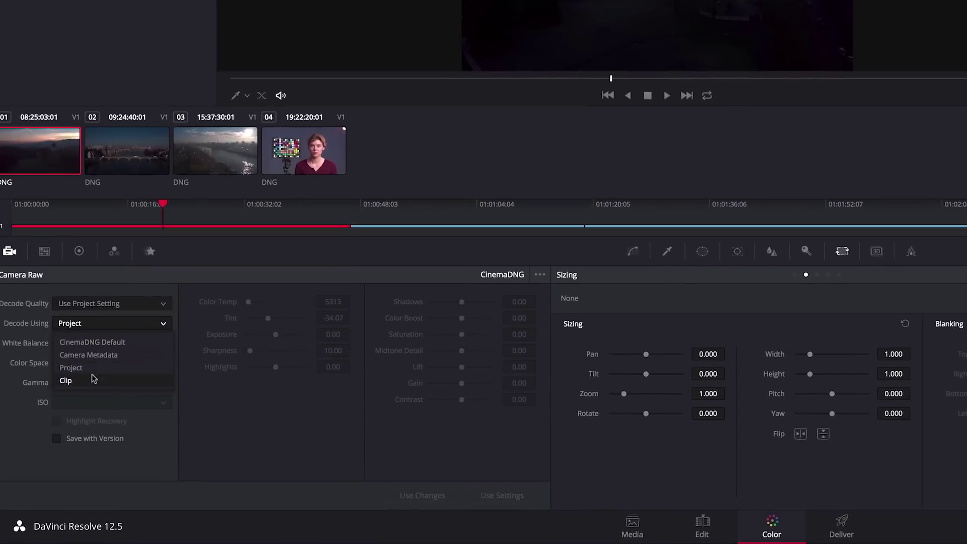
click(93, 376)
click(91, 338)
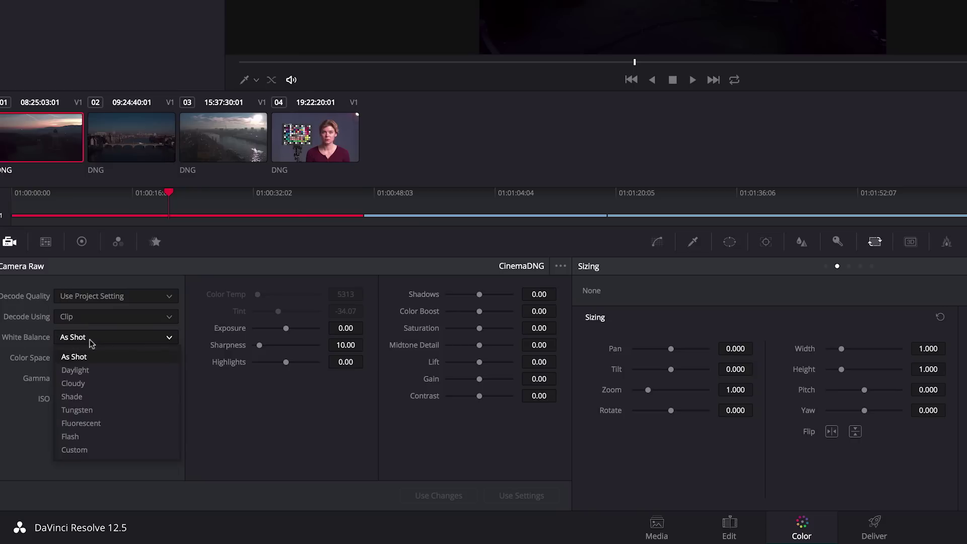
click(89, 355)
click(91, 358)
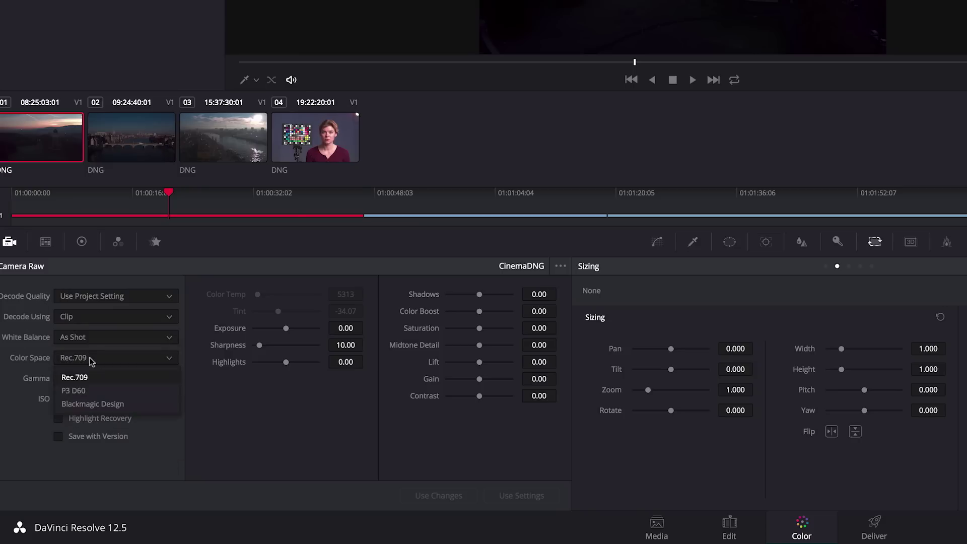
click(93, 404)
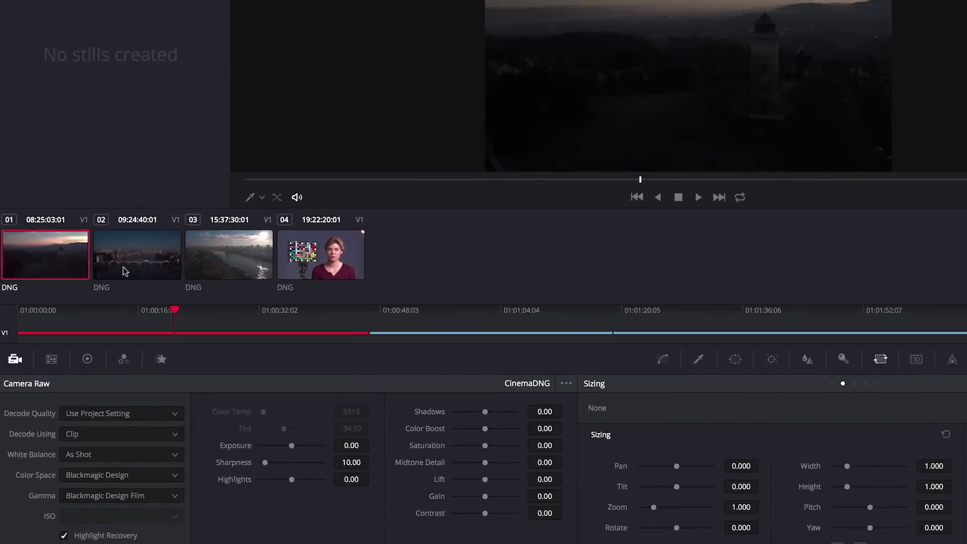
Apply the grade from one clip prior to clip 02 (bridge) and clip 03 (river)
click(127, 322)
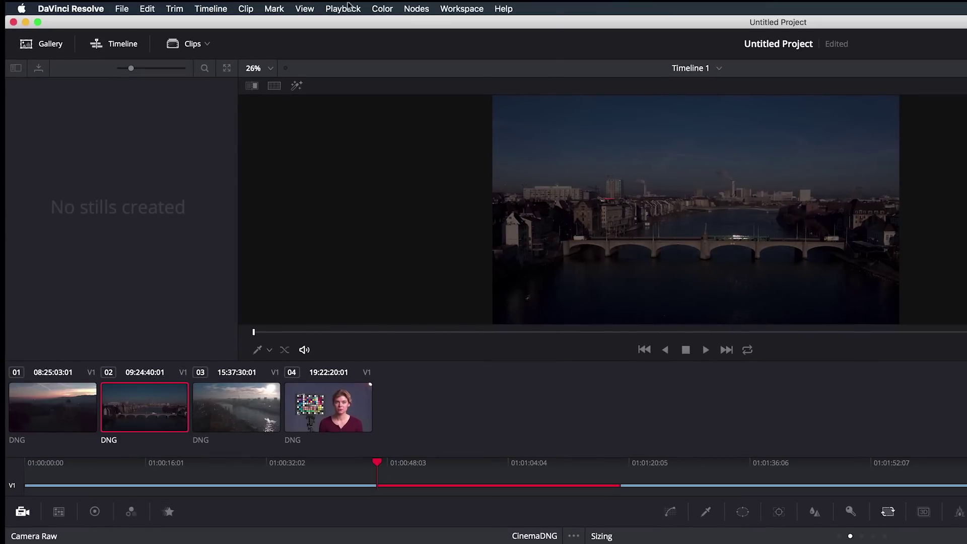
click(389, 8)
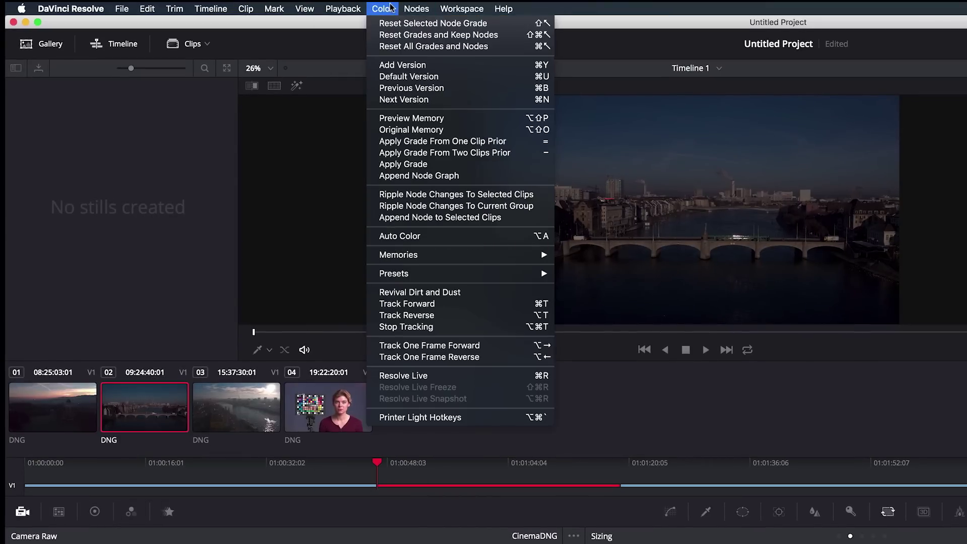
click(431, 142)
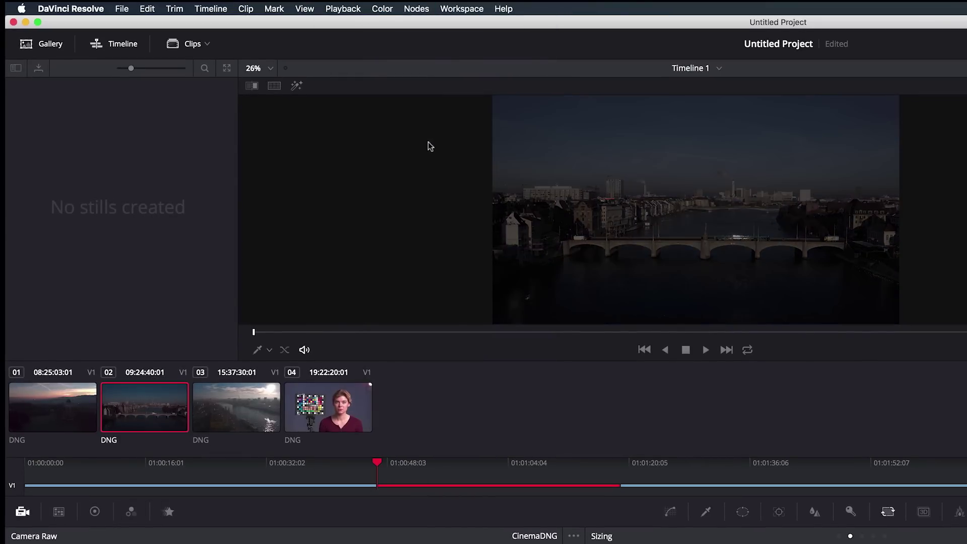
click(237, 419)
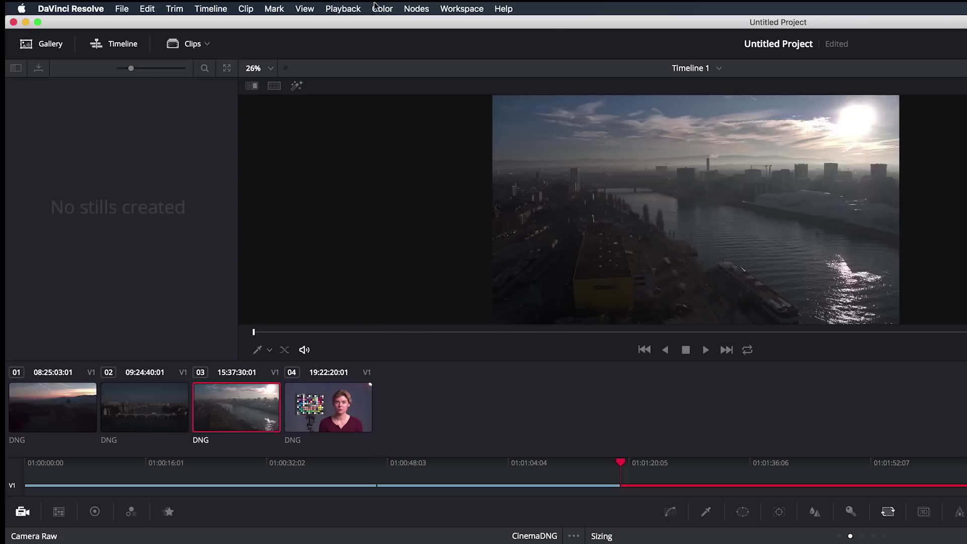
click(382, 9)
click(428, 140)
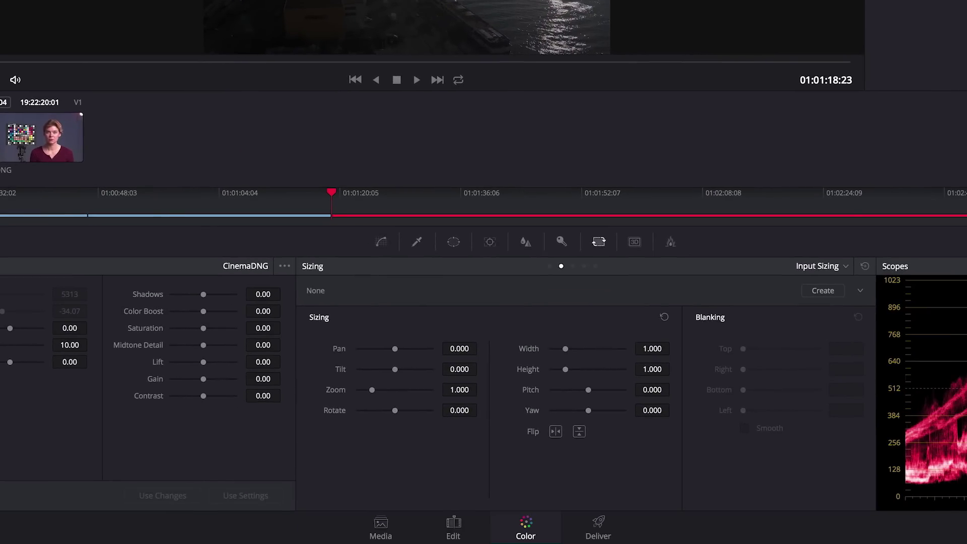
On the Deliver page, limit the render range to clips 01 through 03
click(598, 526)
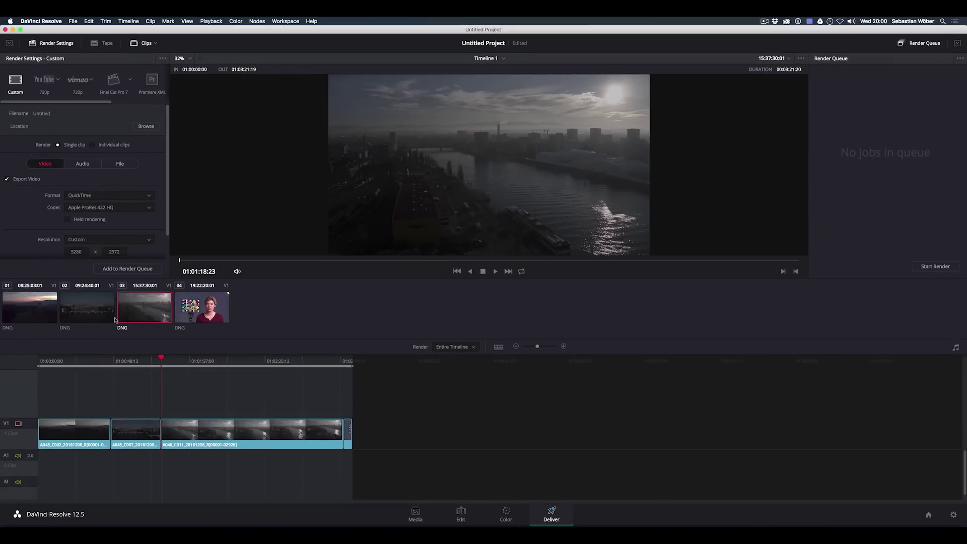
shift+click(160, 309)
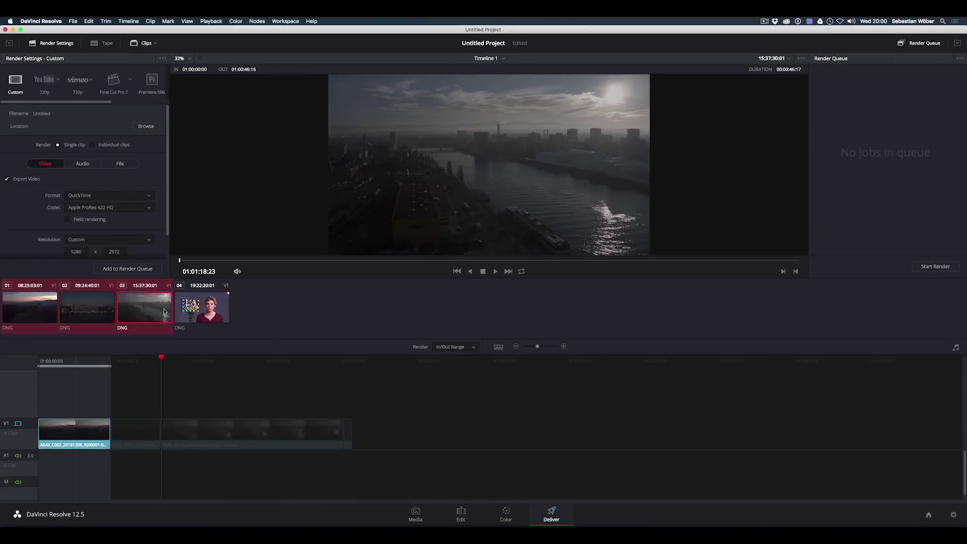
right_click(161, 309)
click(174, 320)
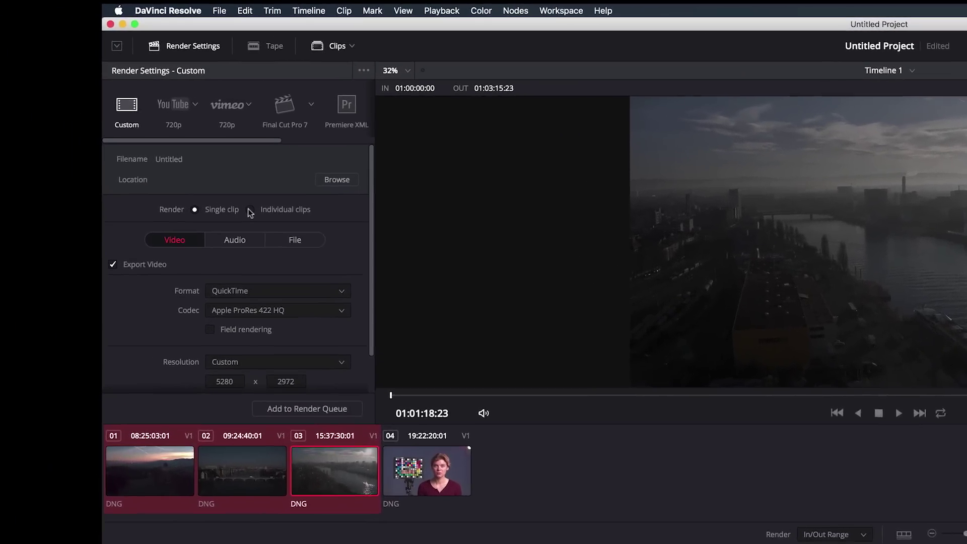
Render individual clips in Apple ProRes 422 HQ, with audio export off and files named by source name
click(251, 211)
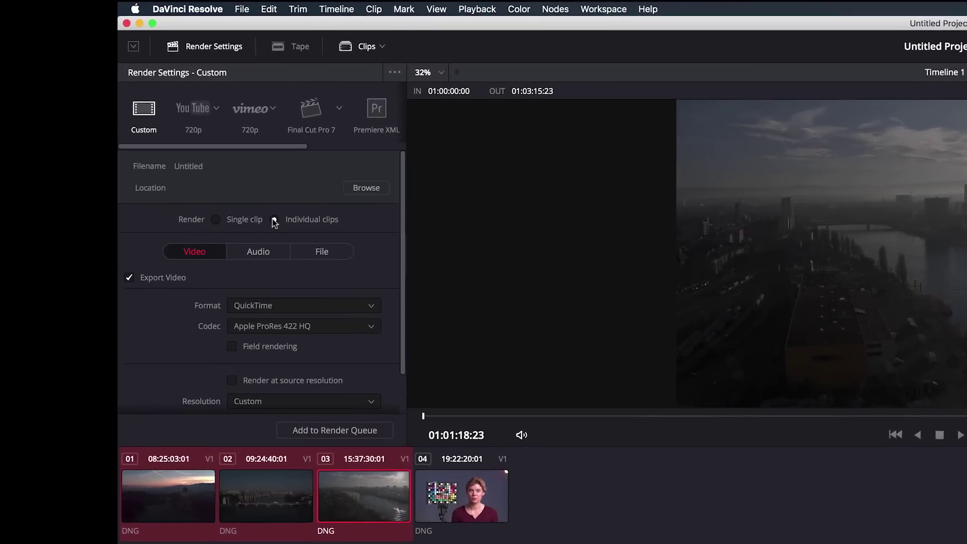
click(240, 311)
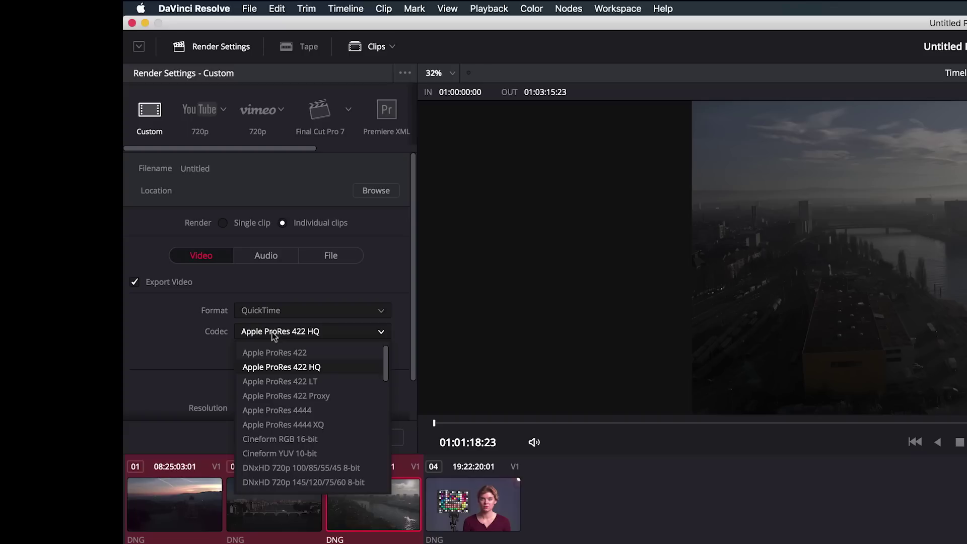
click(272, 331)
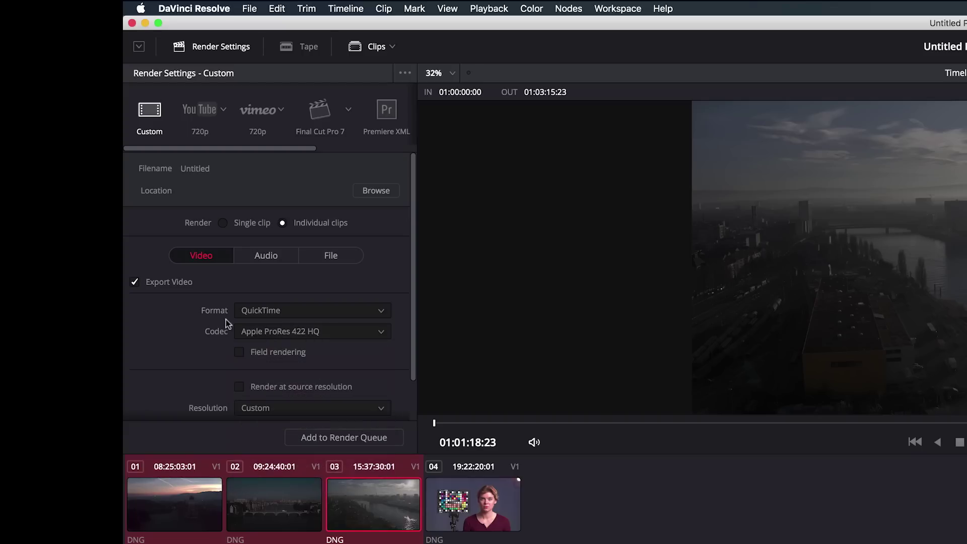
click(254, 256)
click(135, 282)
click(323, 258)
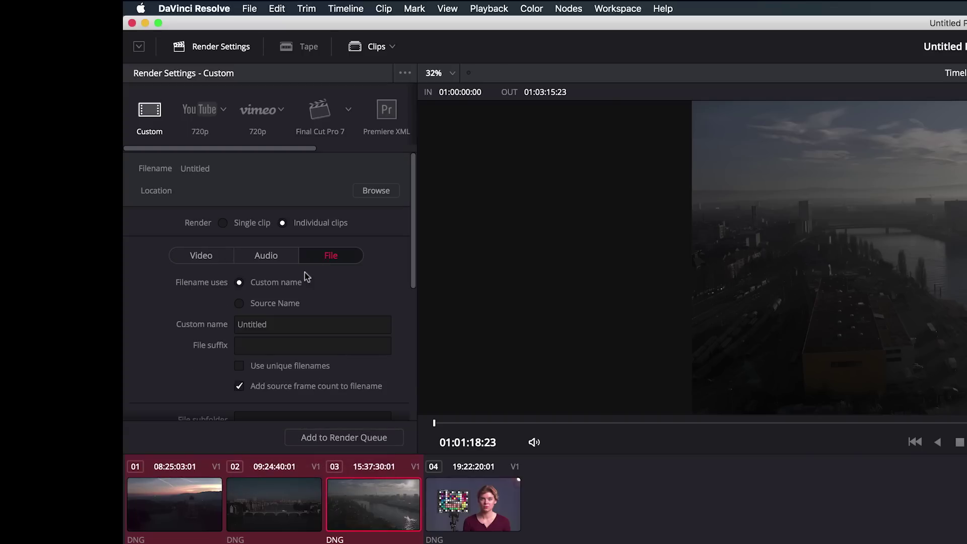
click(260, 303)
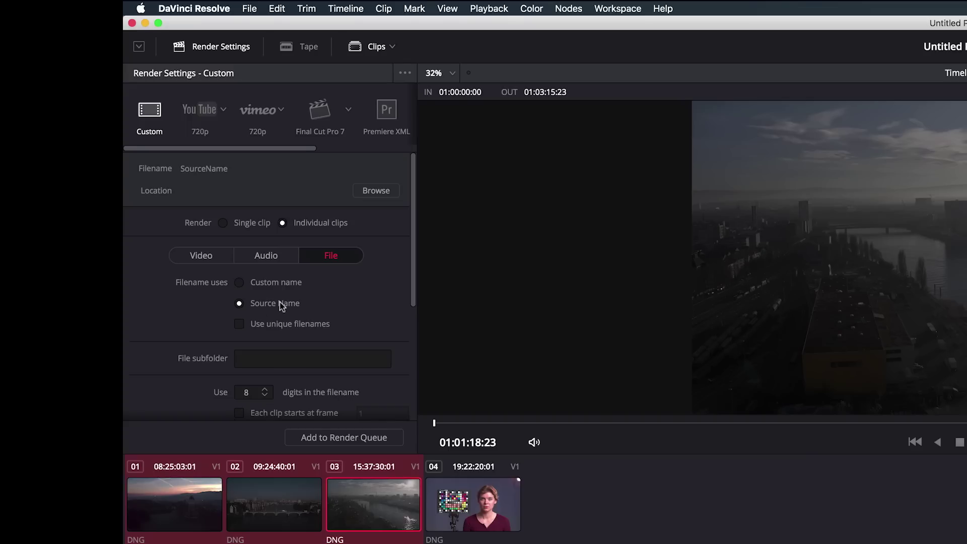
Set the destination to CINEMA5D/_export/davinci_log and add the job to the render queue
click(373, 190)
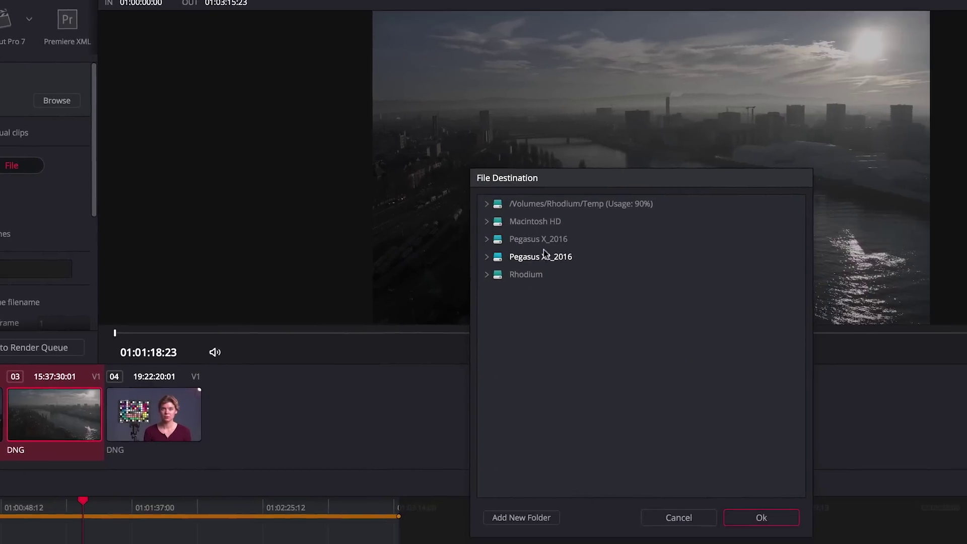
double_click(544, 257)
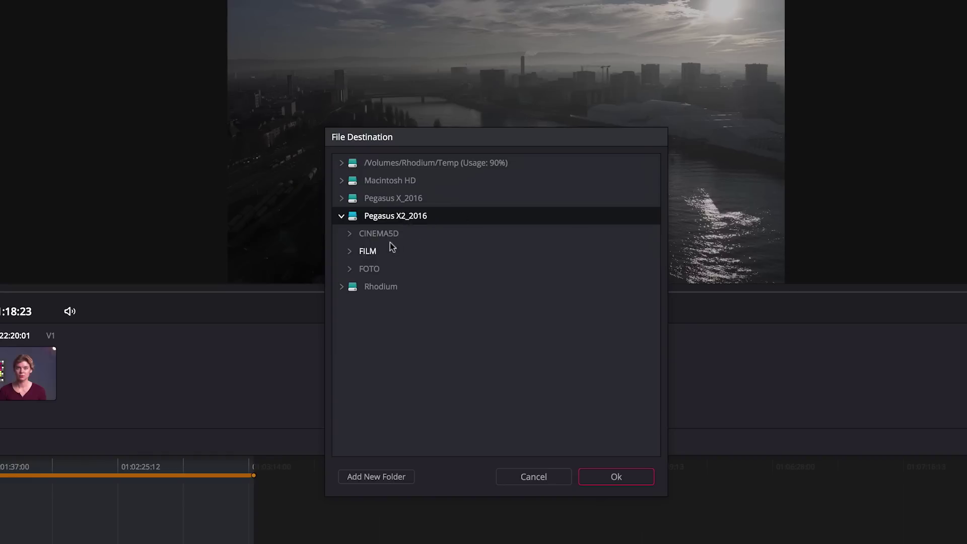
double_click(387, 234)
double_click(409, 253)
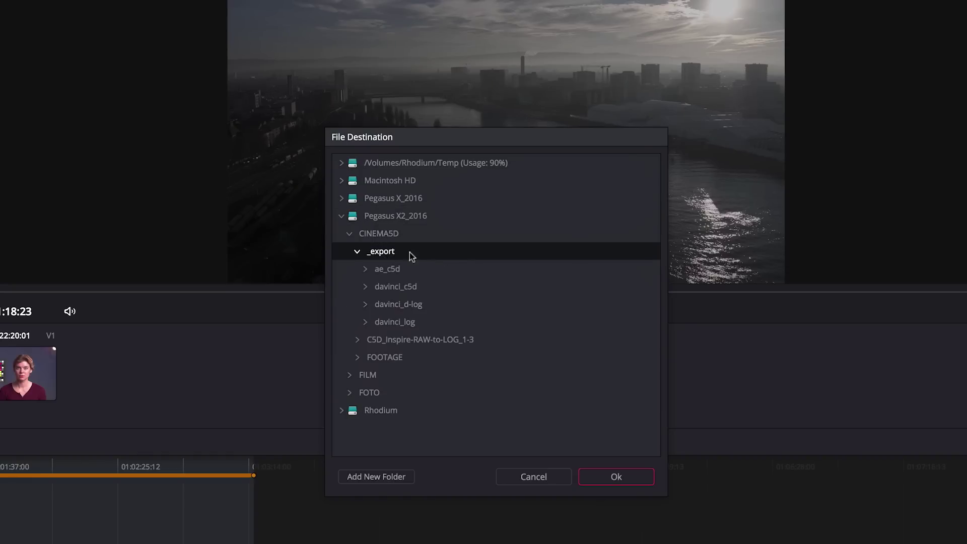
click(412, 322)
click(624, 478)
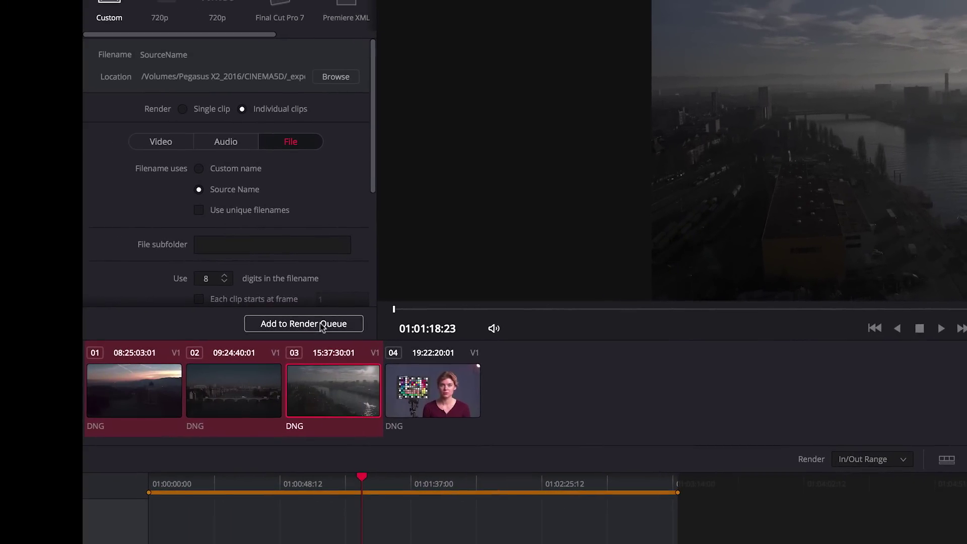
click(323, 325)
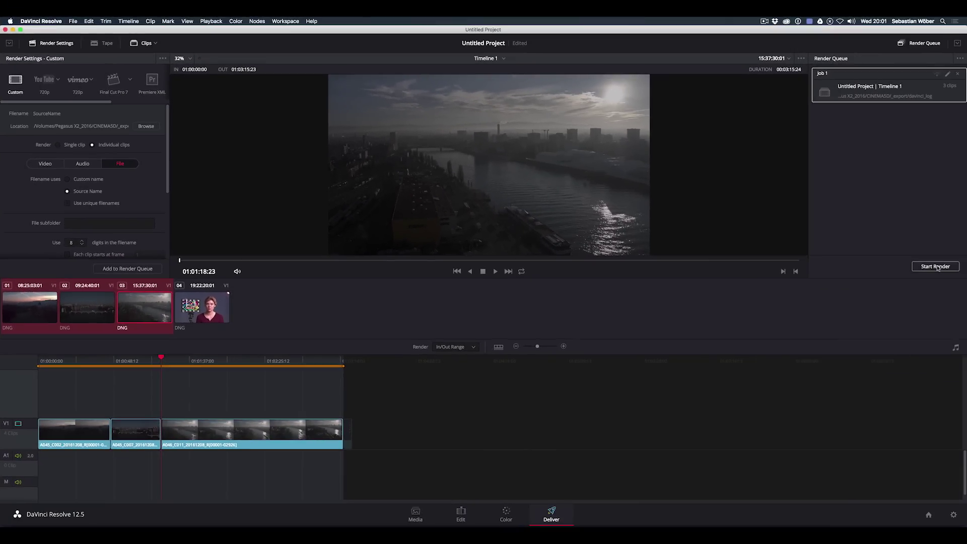
Start the three-clip render, then open Resolve's LUT folder from Color Management settings
click(936, 266)
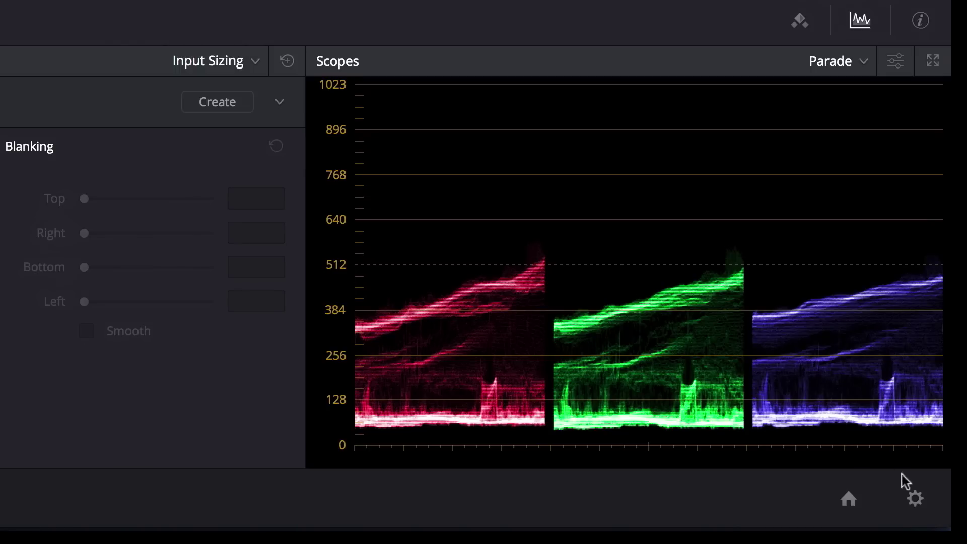
click(915, 500)
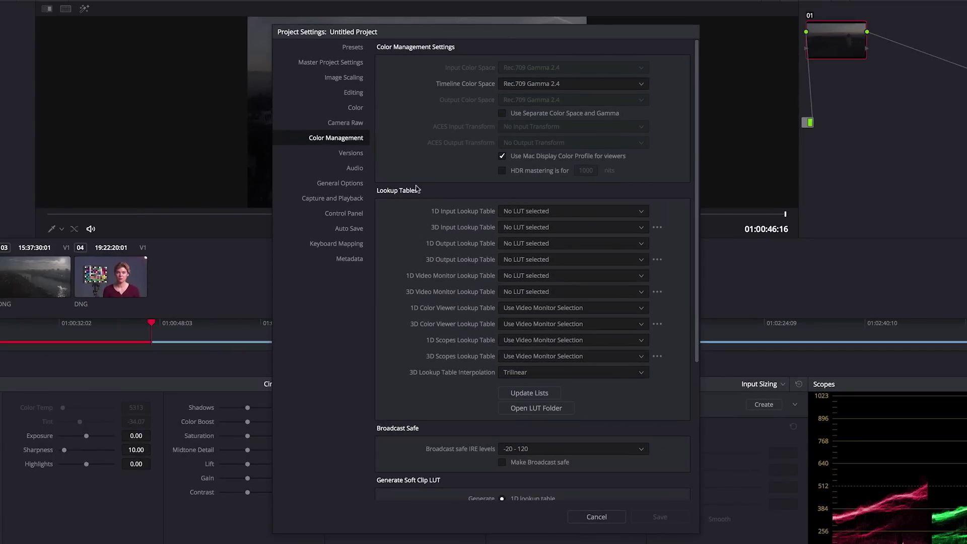
click(546, 412)
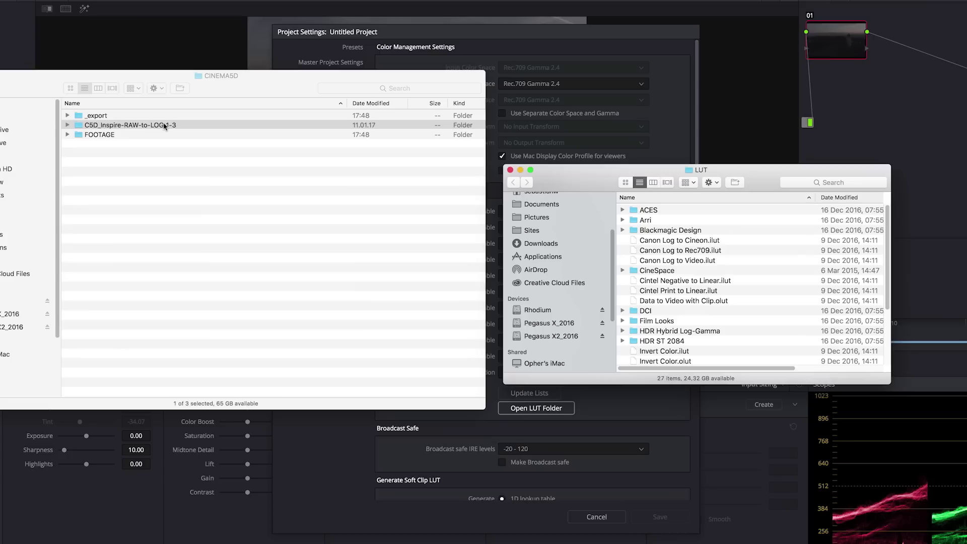
Copy the four .cube files from C5D_Inspire-RAW-to-LOG_1-3's LUT subfolder into Resolve's LUT folder
double_click(165, 126)
double_click(112, 172)
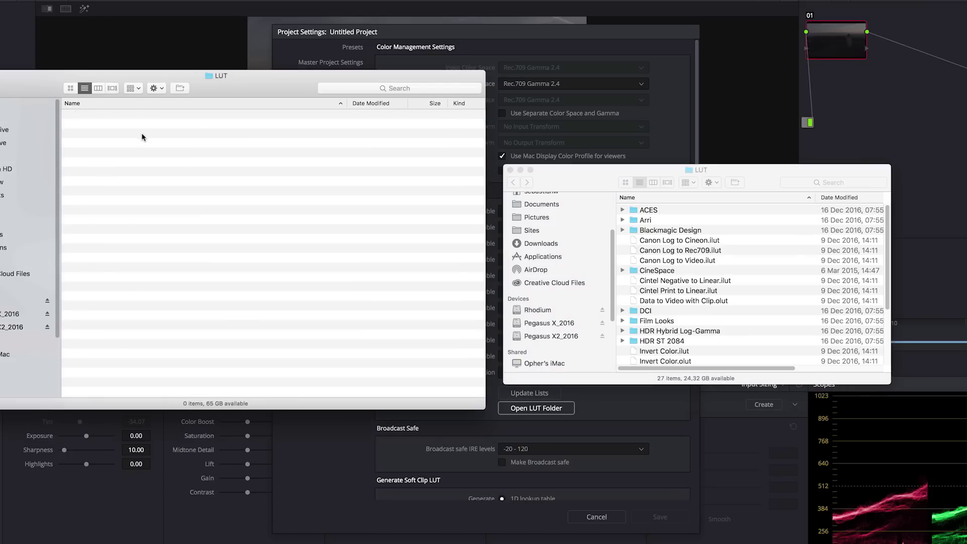
key(super+a)
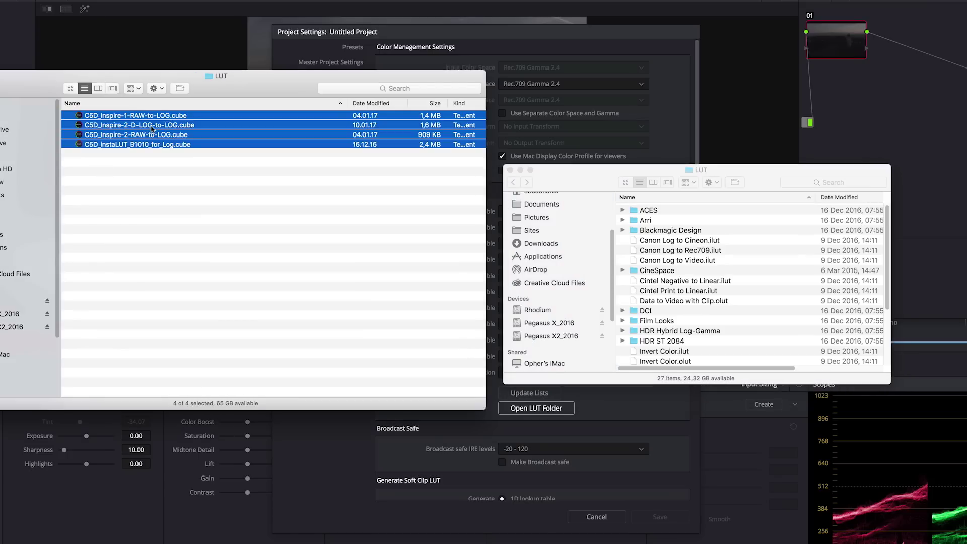
drag(152, 129, 765, 262)
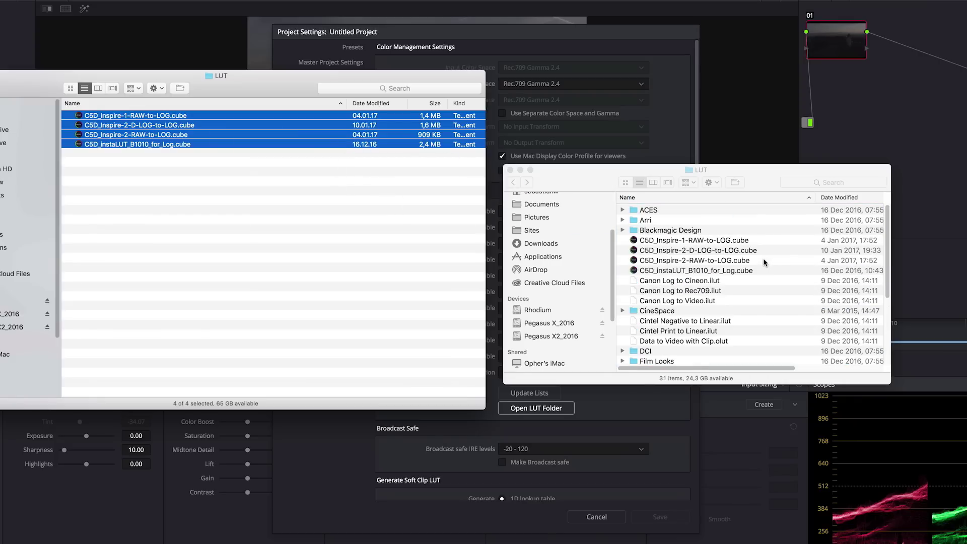
key(super+Tab)
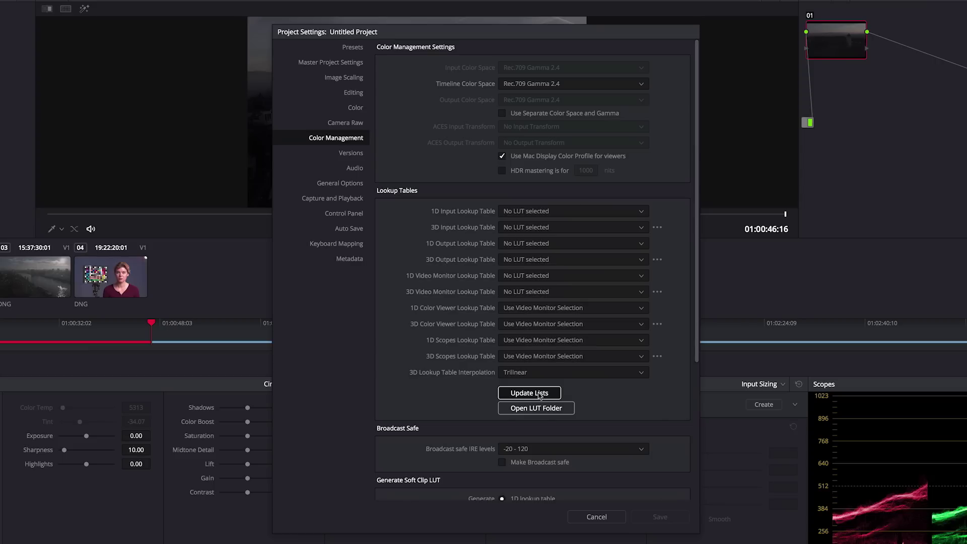
Save and close Project Settings to return to the Color page
click(660, 516)
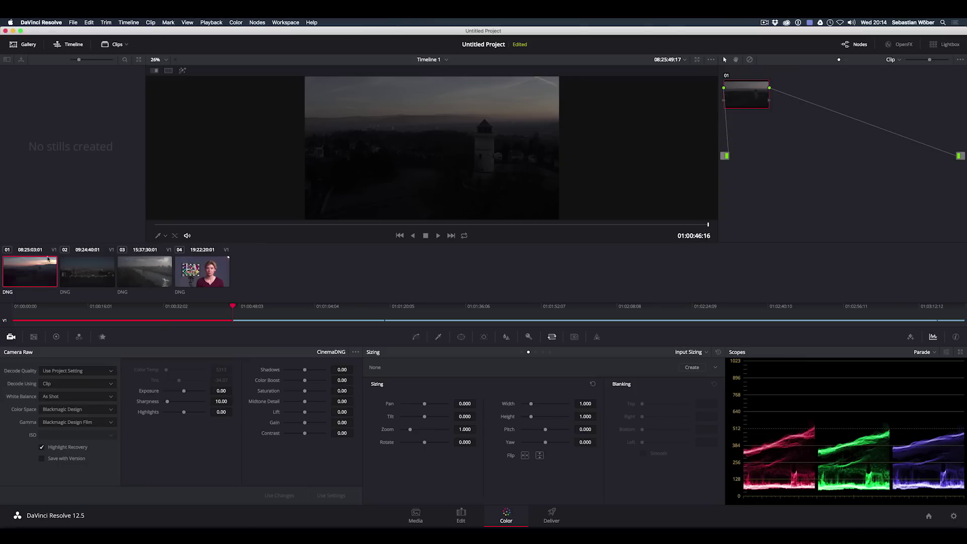
Select clips 01, 02 and 03 and assign them the C5D_Inspire-2-RAW-to-LOG 3D LUT from the context menu
shift+click(137, 273)
right_click(137, 273)
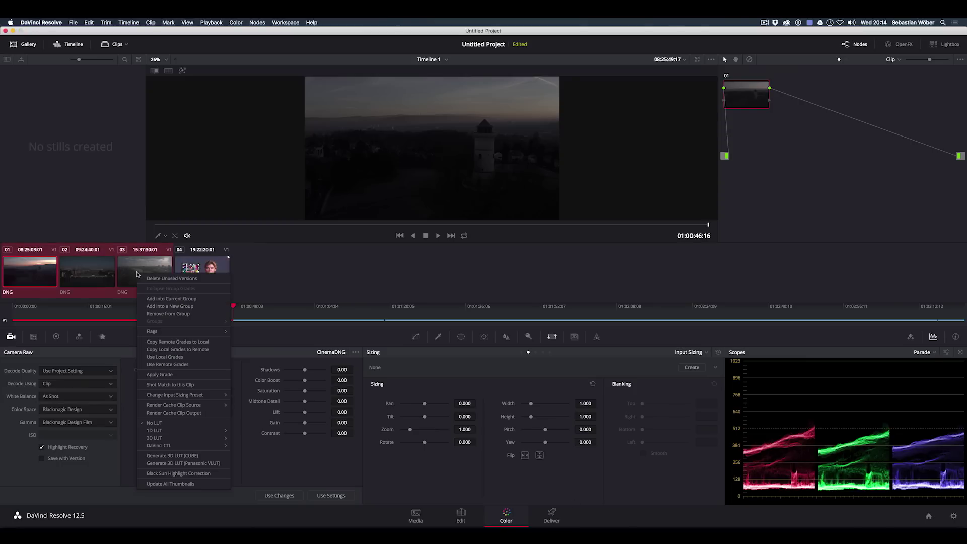
mouse_move(185, 443)
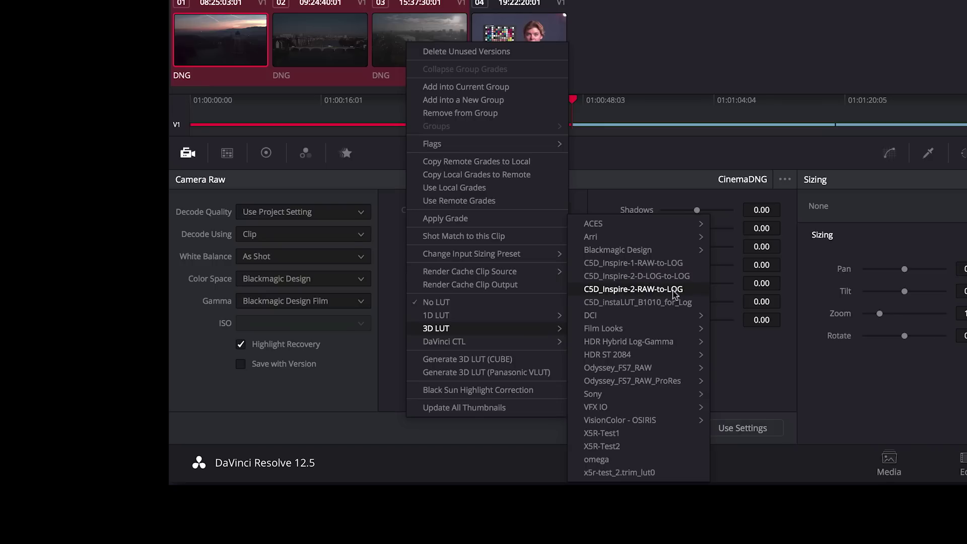
click(674, 291)
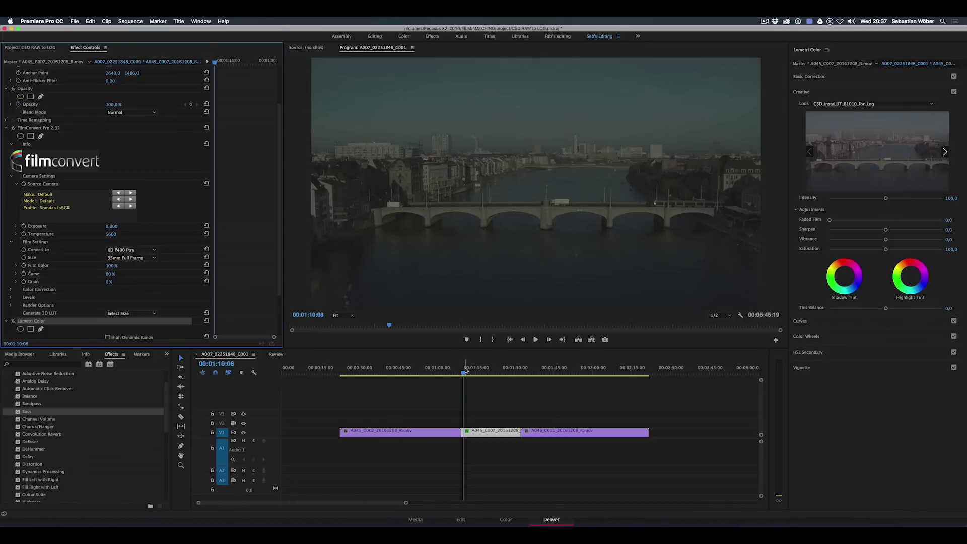
At 00:01:10:03, set FilmConvert's source camera to Arri Alexa LogC, commit exposure 0.240, and play back
click(465, 373)
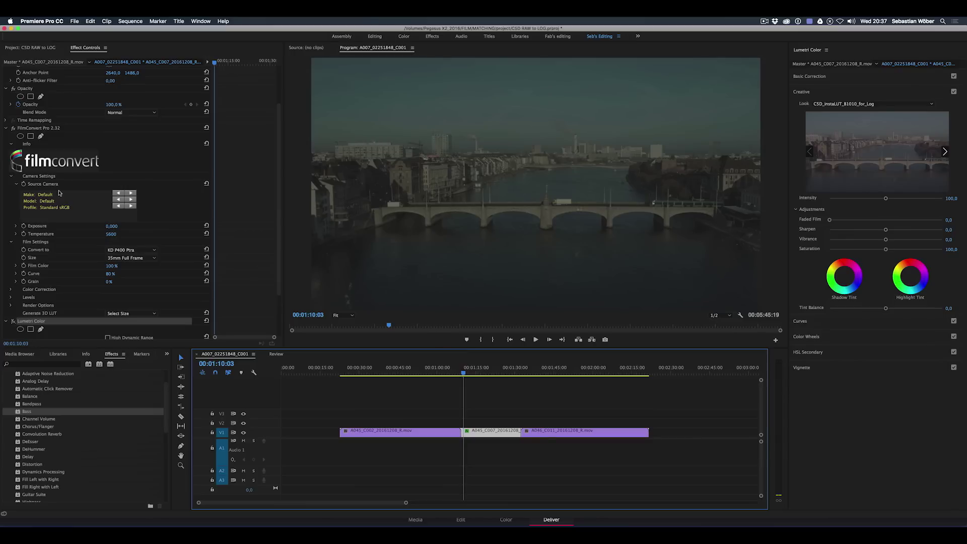
click(39, 200)
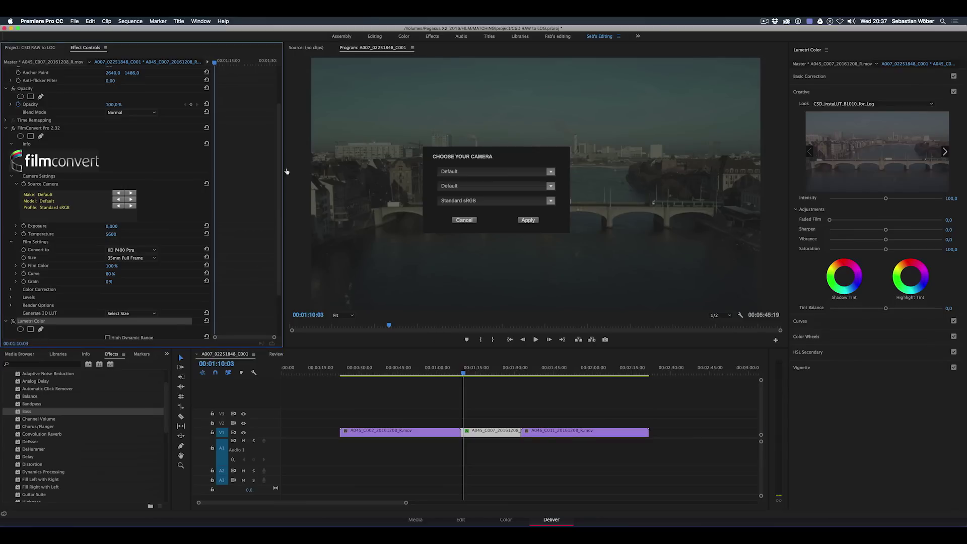
click(514, 172)
click(479, 183)
click(464, 187)
click(464, 189)
click(466, 201)
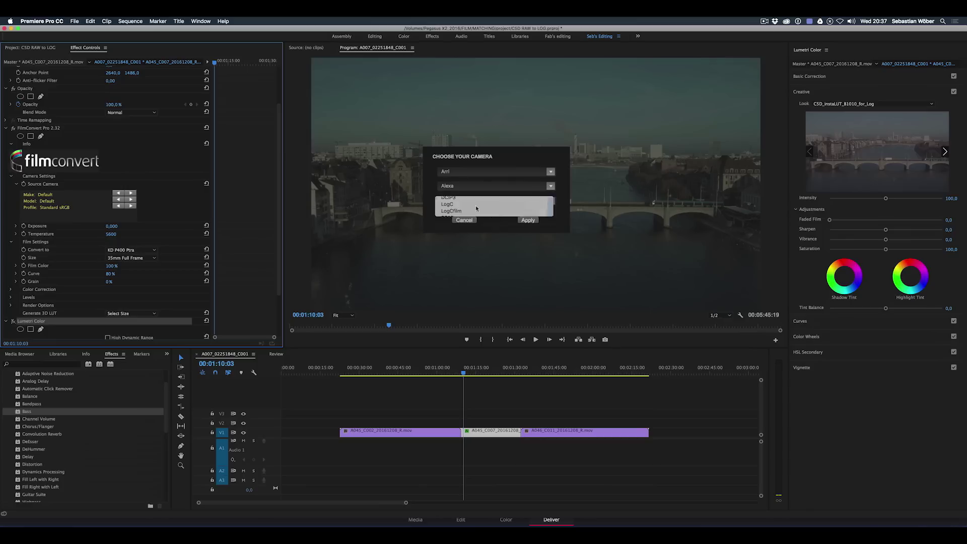
click(493, 207)
click(529, 222)
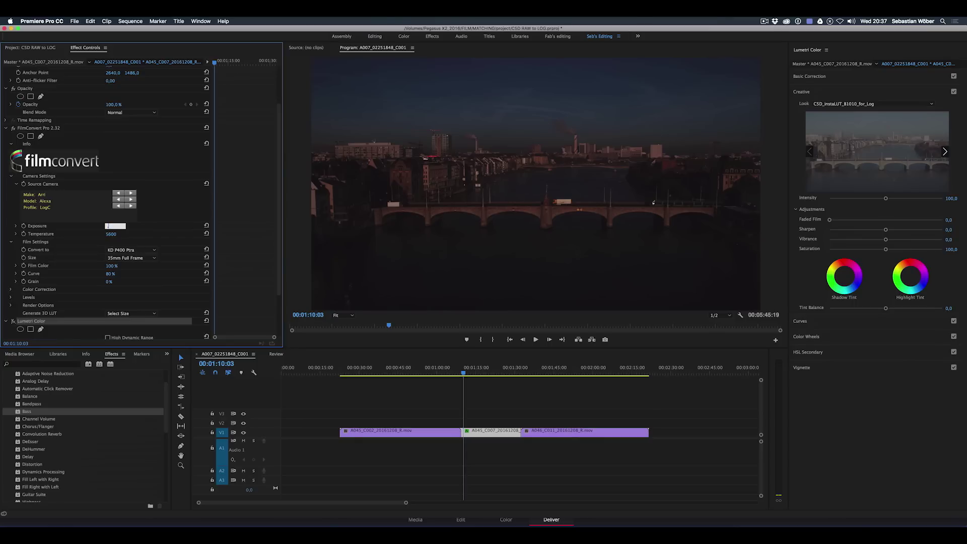
key(Return)
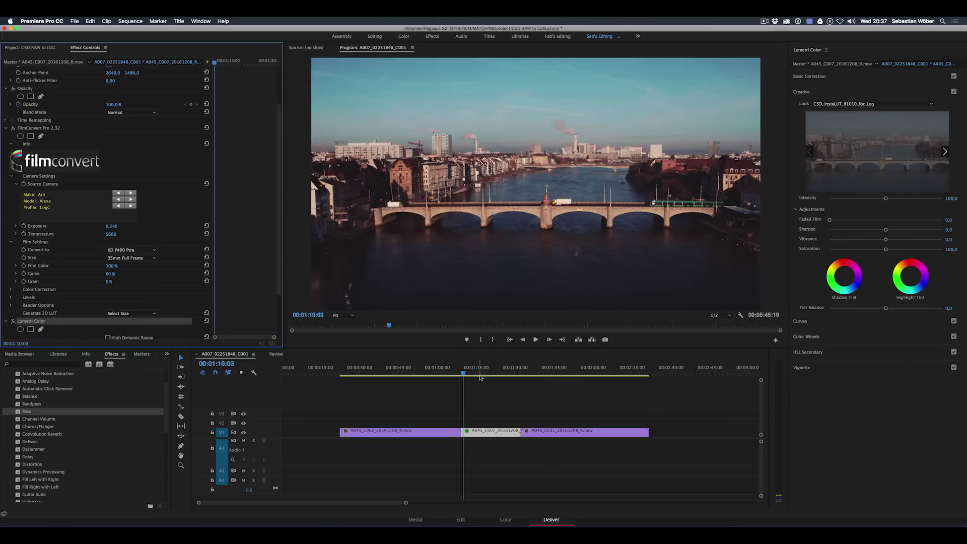
key(space)
Switch FilmConvert's film stock to KD 5207 Vis3 and bring up Lumetri's creative Look list
click(125, 250)
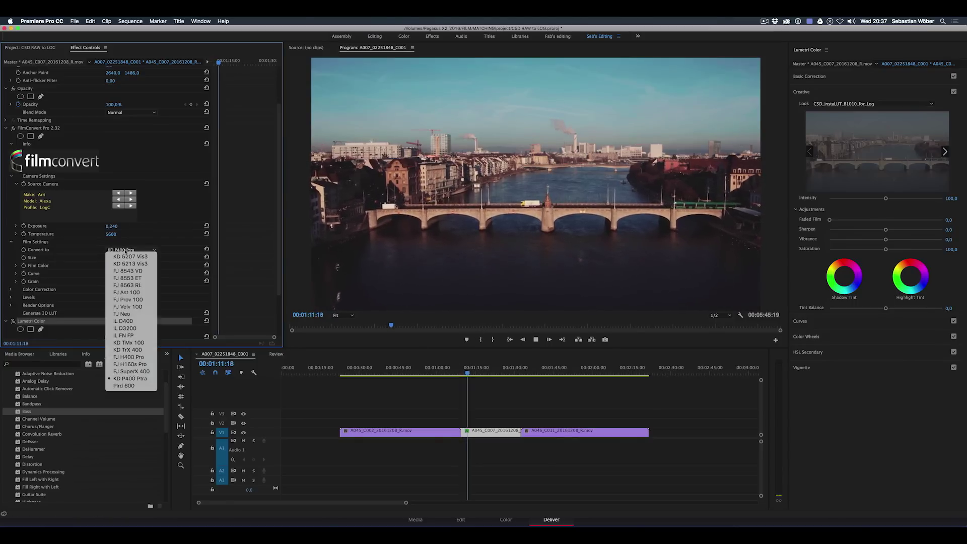
click(135, 257)
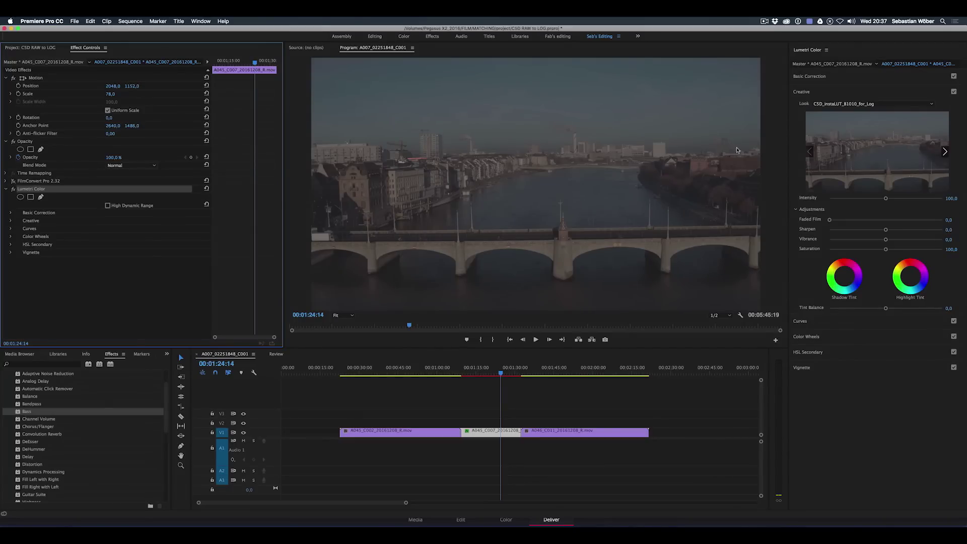
click(840, 104)
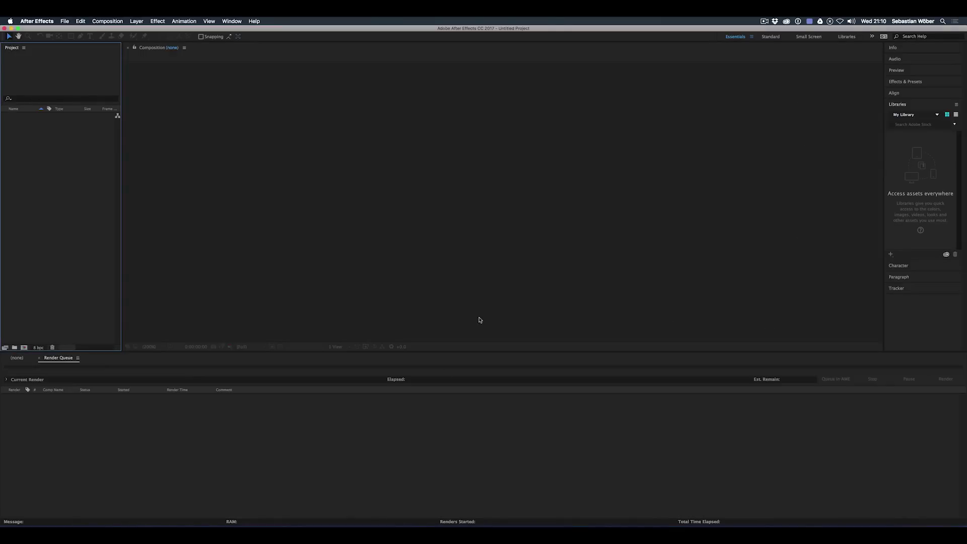
Drag the four raw DNG clip folders, including the skin test folder, into the Project panel
click(88, 519)
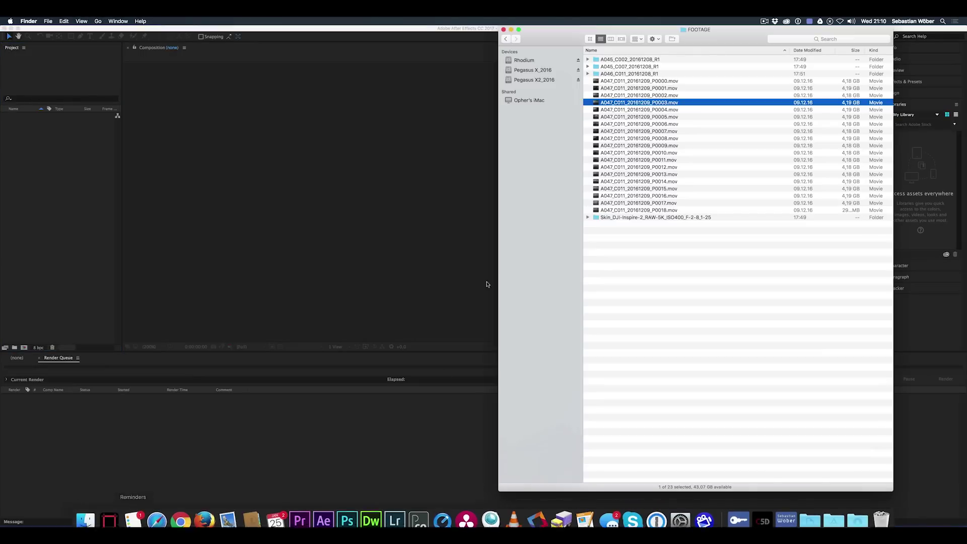
click(669, 59)
shift+click(669, 74)
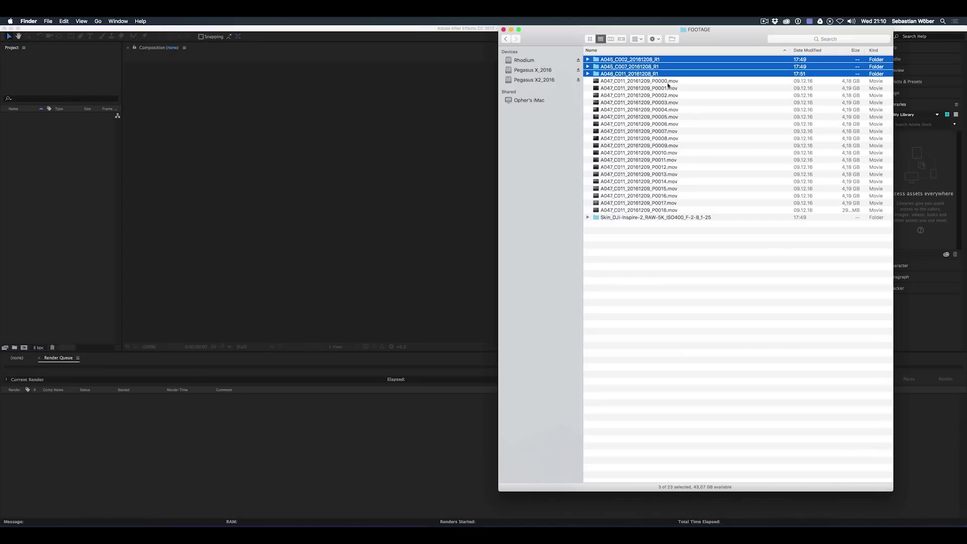
super+click(677, 217)
drag(638, 67, 77, 168)
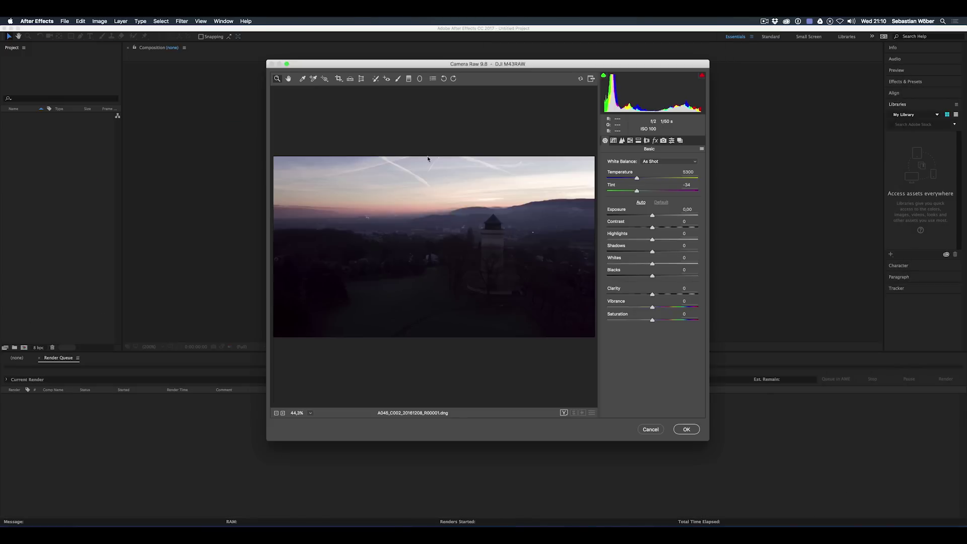
Accept Camera Raw for each clip, giving the last Exposure +0.60 and Temperature 3900
click(684, 428)
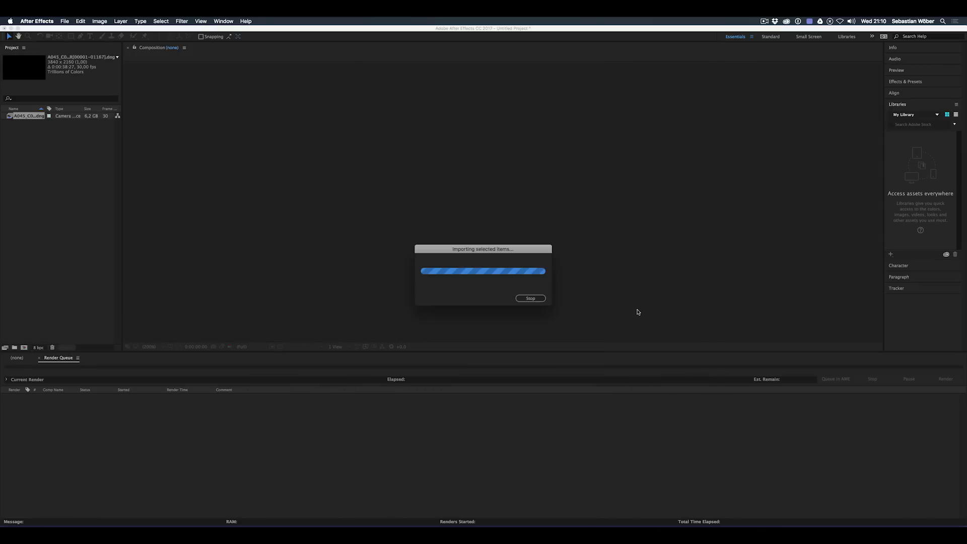
click(686, 428)
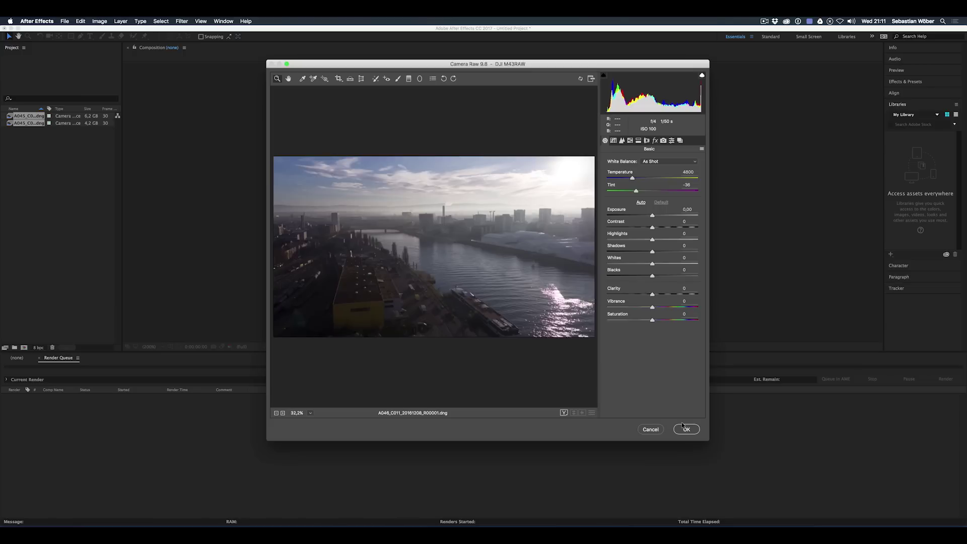
click(695, 429)
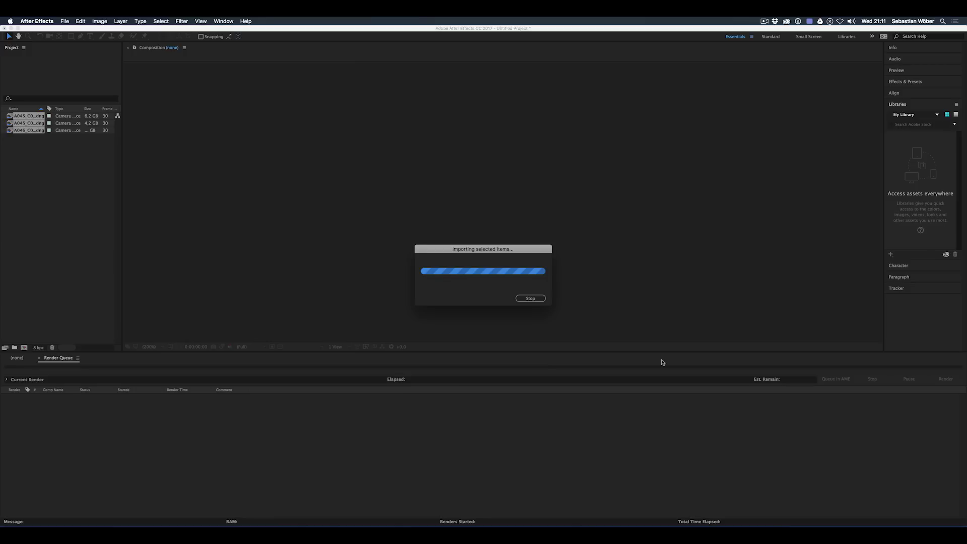
mouse_move(652, 217)
mouse_down()
mouse_move(661, 215)
mouse_move(647, 228)
mouse_up()
mouse_move(634, 180)
mouse_down()
mouse_move(643, 180)
mouse_move(629, 182)
mouse_up()
click(685, 430)
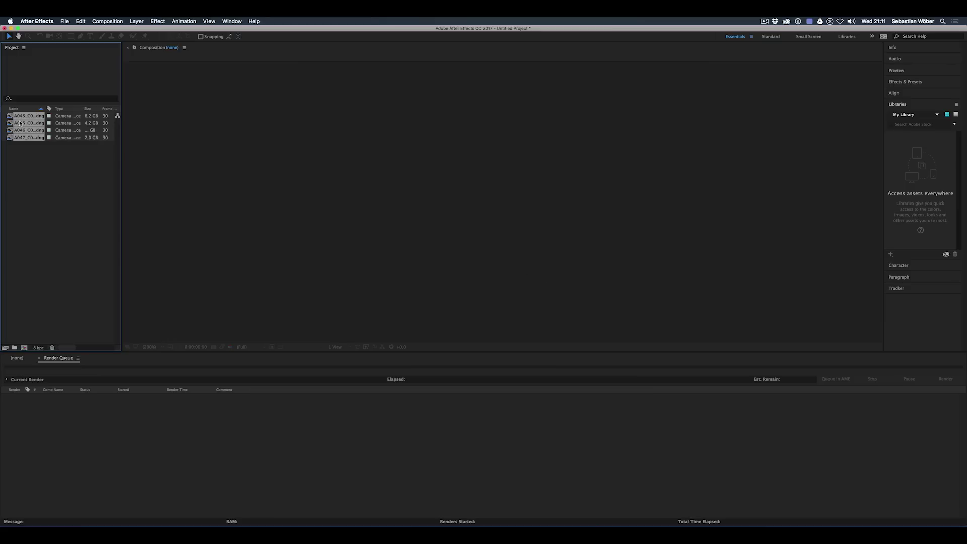
Queue the four clips as ProRes 422 into converted_inspire2 and start the render
drag(20, 123, 91, 432)
click(52, 409)
click(76, 463)
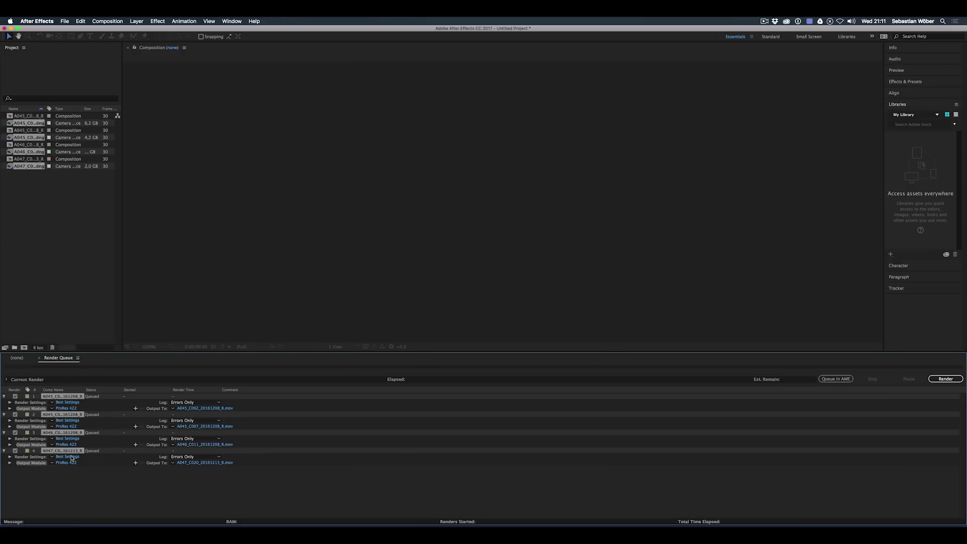
click(192, 409)
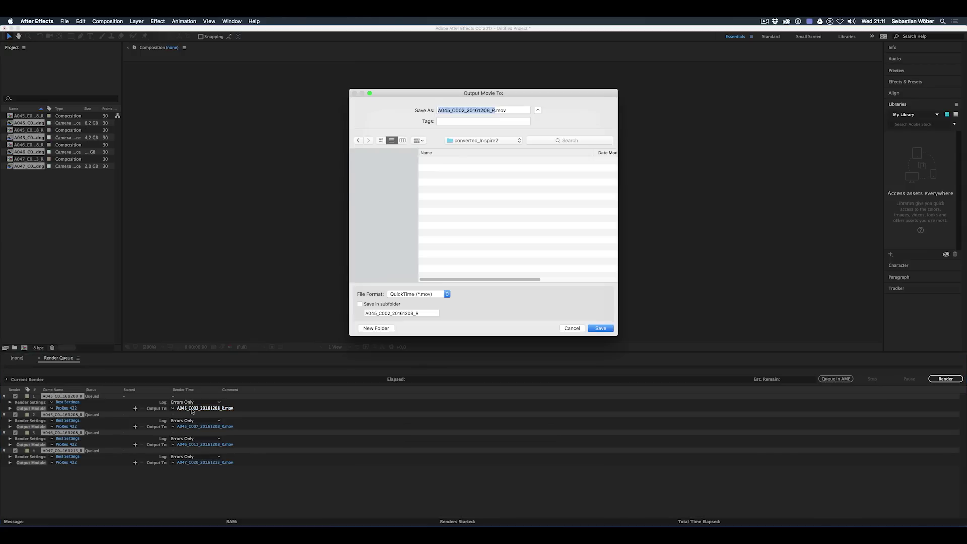
click(601, 328)
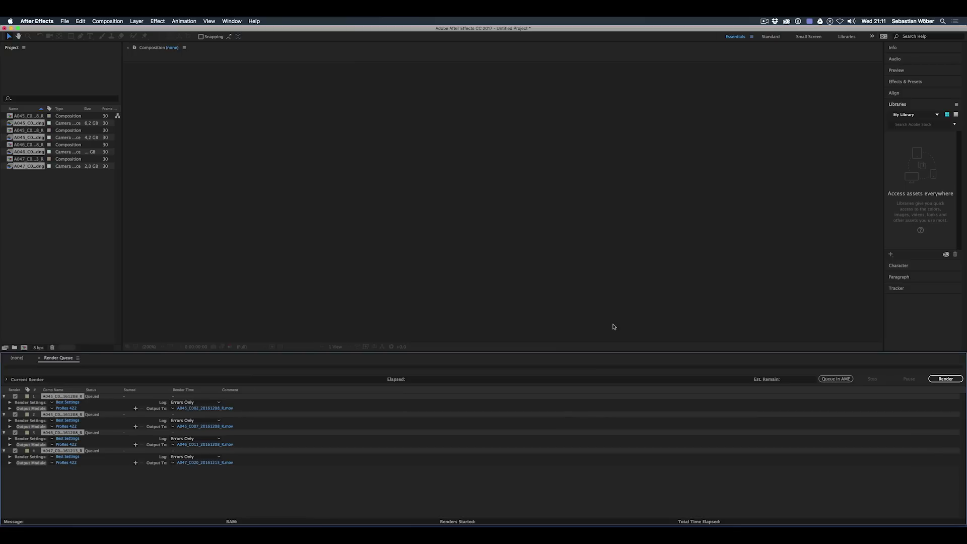
click(940, 380)
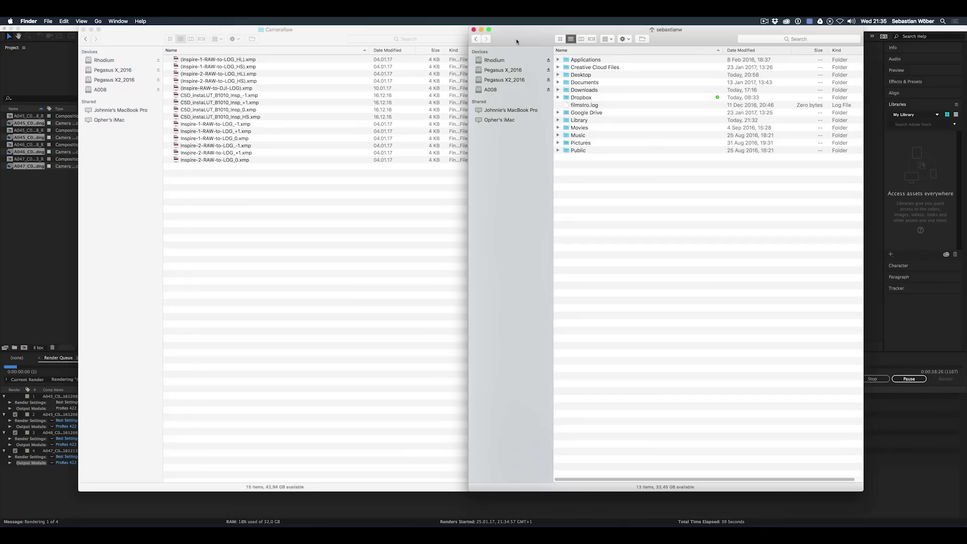
Make the Library folder visible in the home folder through View Options
click(97, 21)
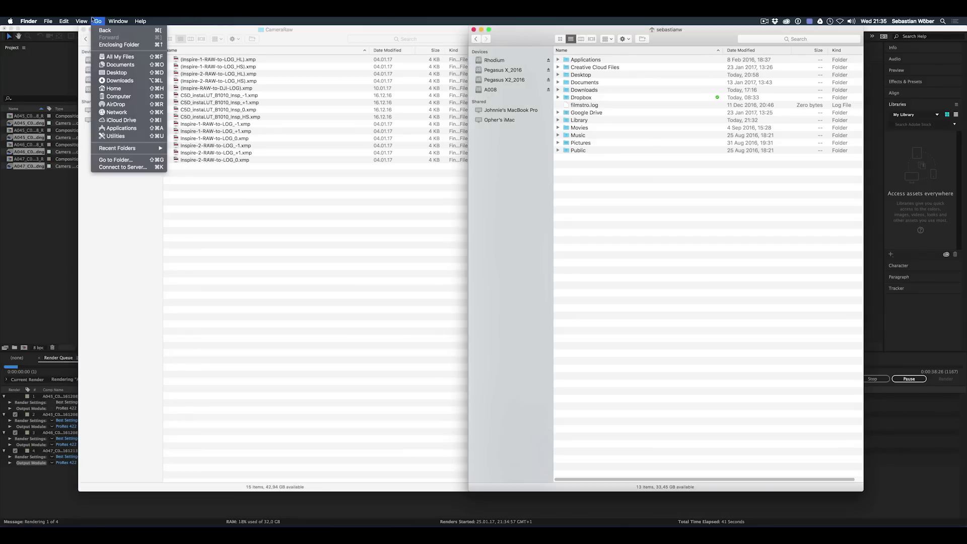
click(111, 91)
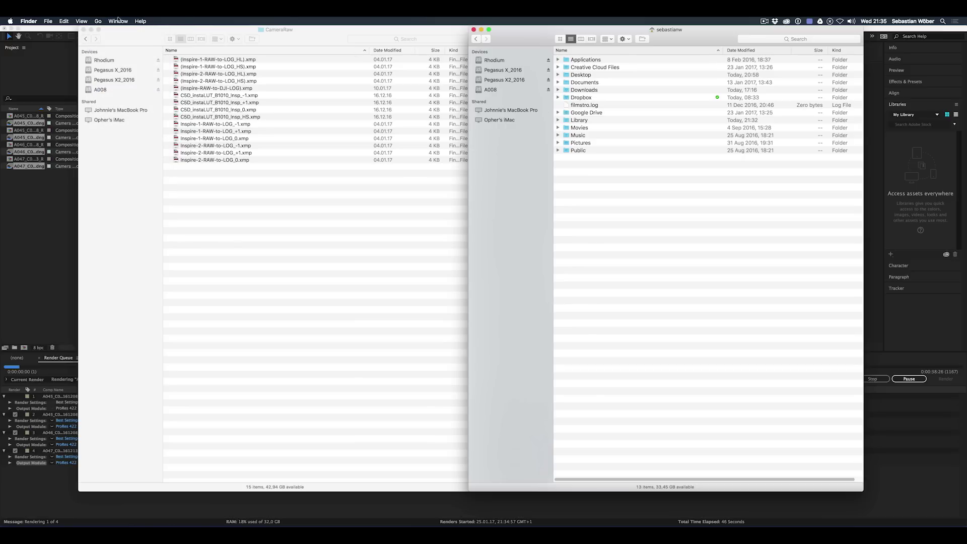
click(81, 20)
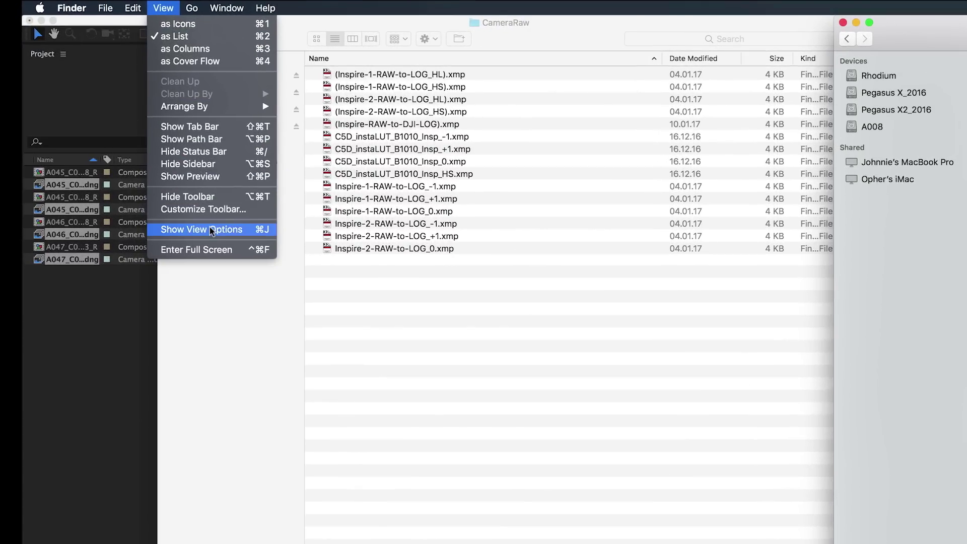
click(210, 230)
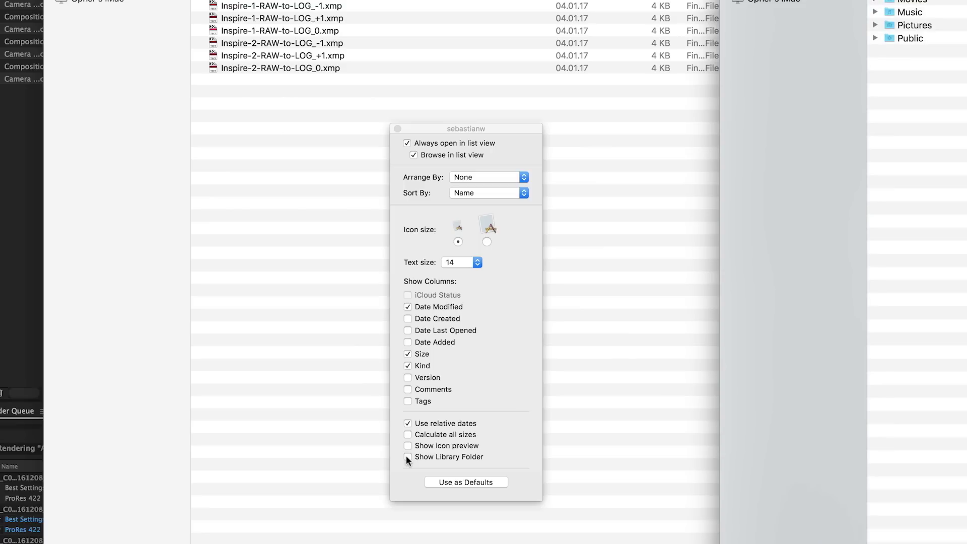
click(408, 457)
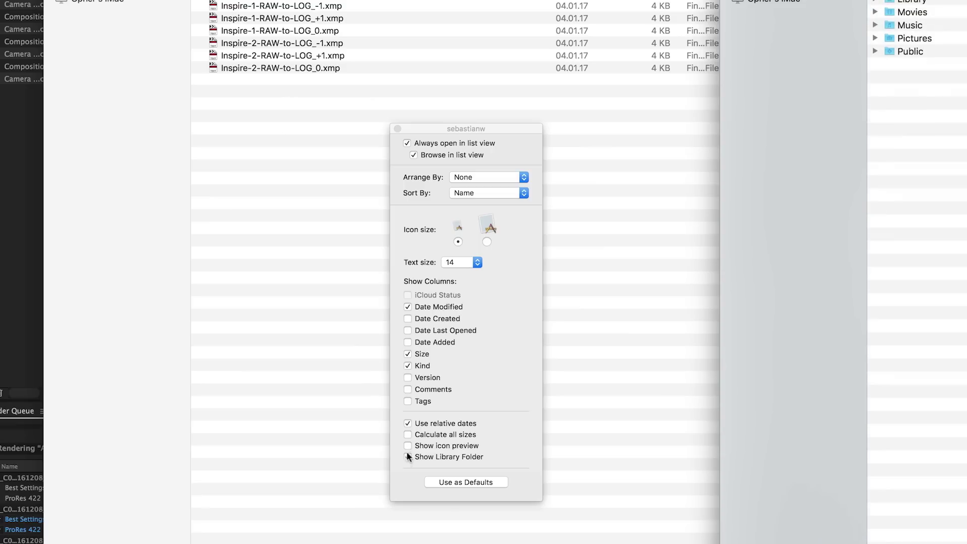
click(397, 130)
Copy all 15 xmp presets into Library > Application Support > Adobe > CameraRaw > Settings
double_click(912, 1)
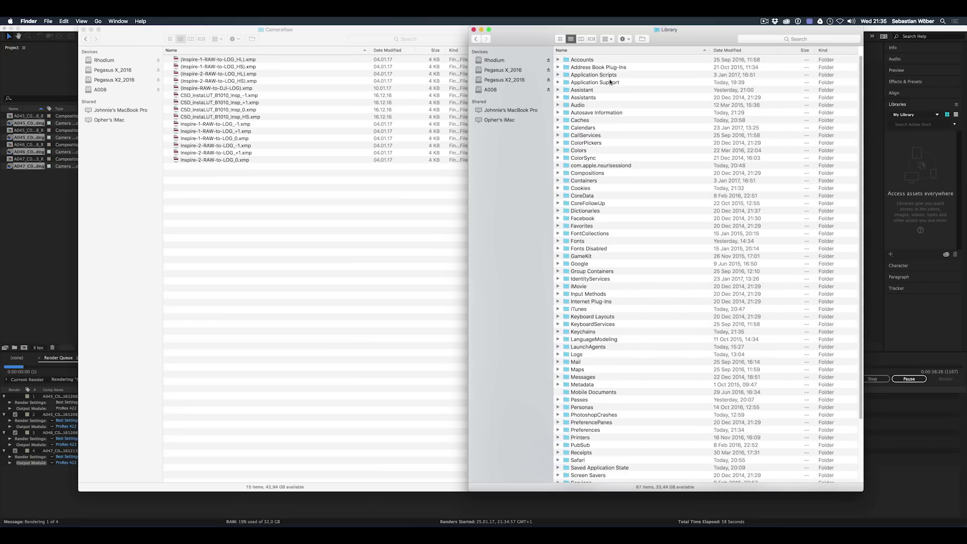
double_click(601, 83)
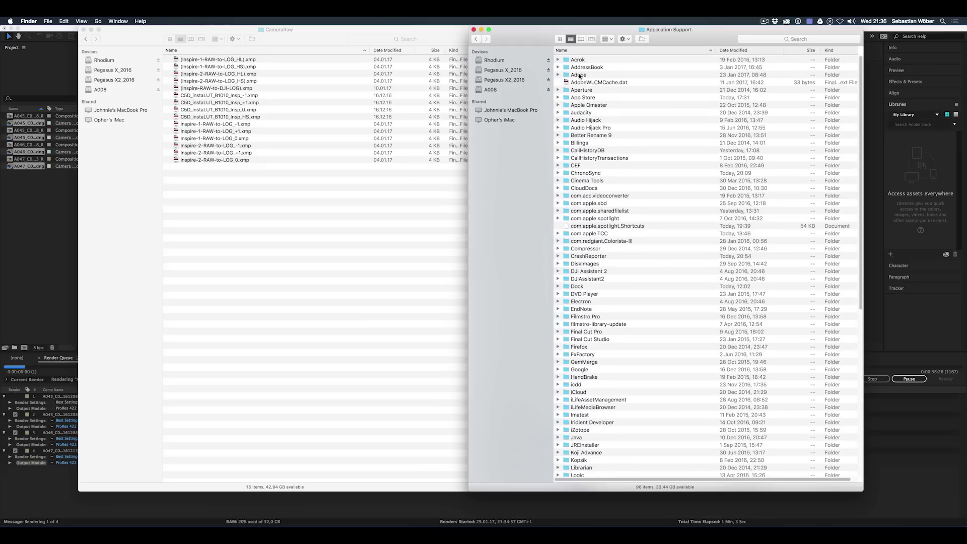
double_click(579, 76)
double_click(580, 116)
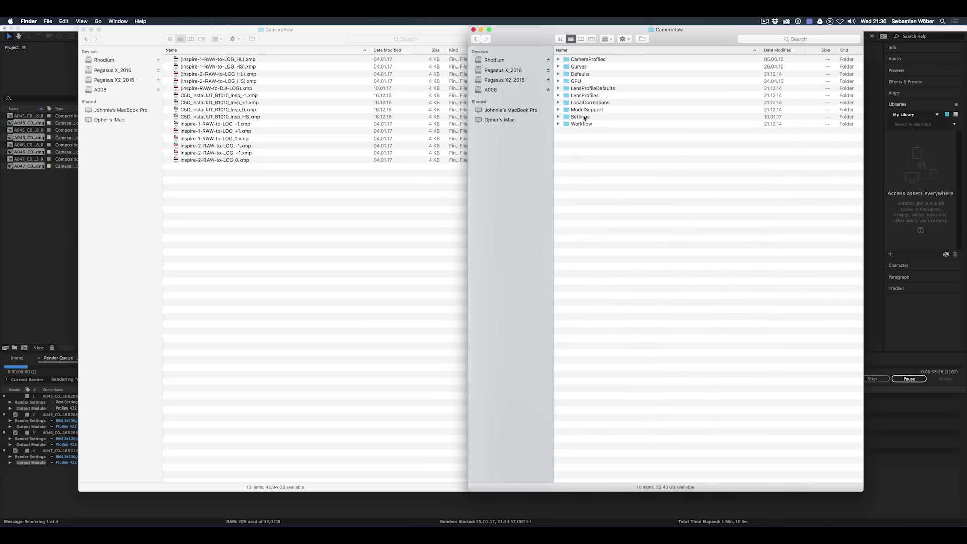
double_click(584, 118)
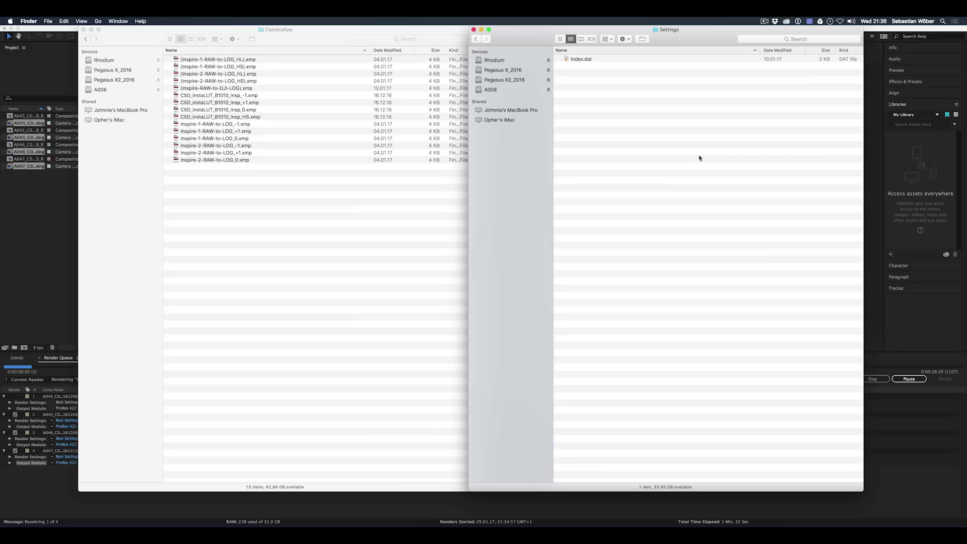
click(400, 165)
key(super+a)
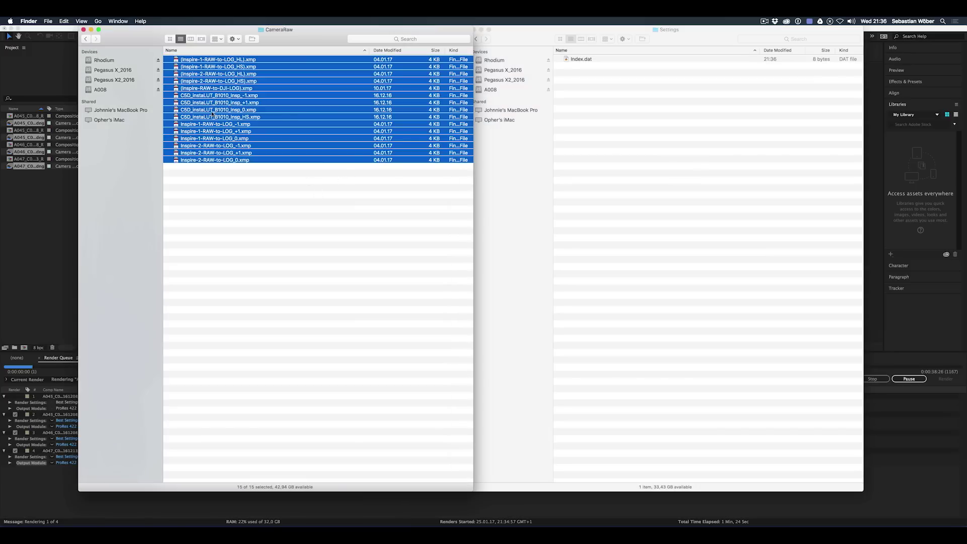
drag(212, 114, 663, 121)
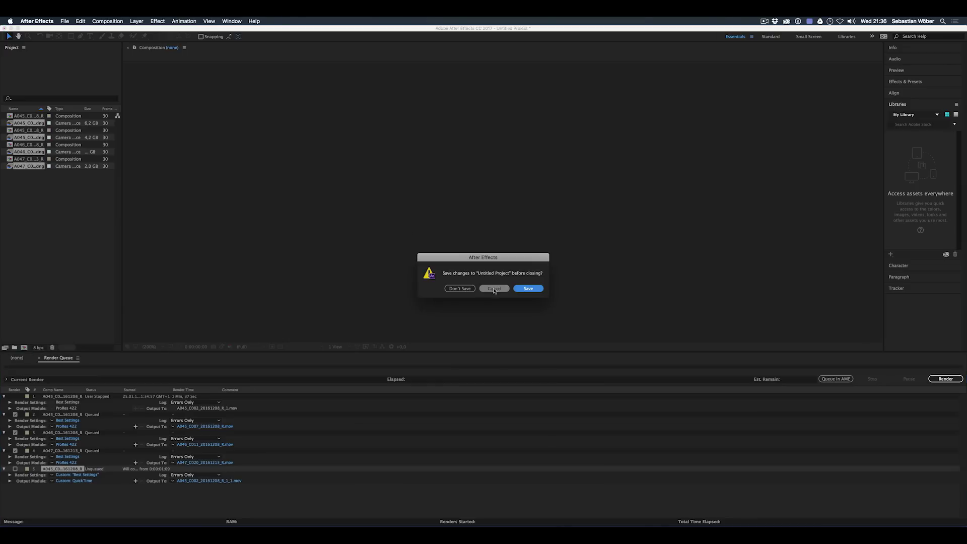
Quit without saving, relaunch After Effects, and import the first DNG with Inspire-2-RAW-to-LOG_0
click(466, 290)
click(323, 512)
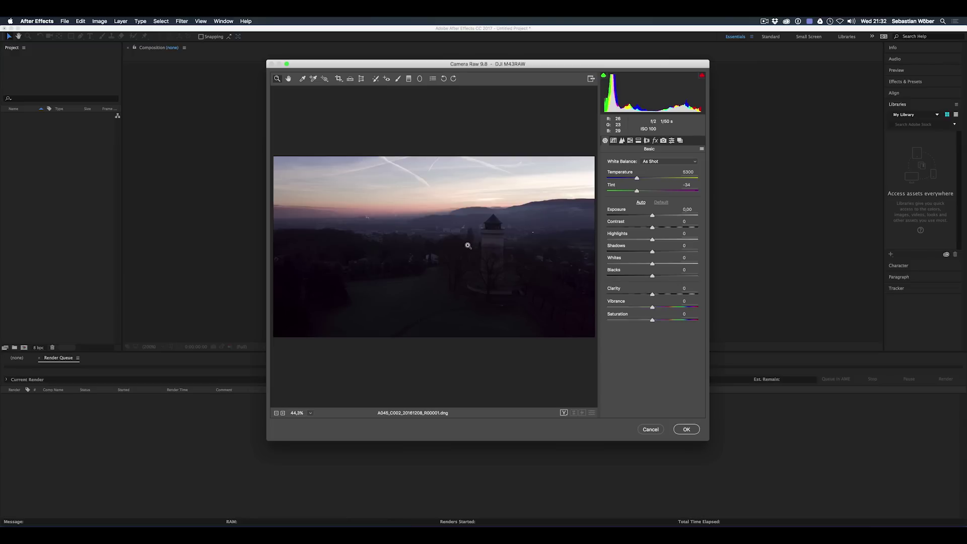
click(671, 141)
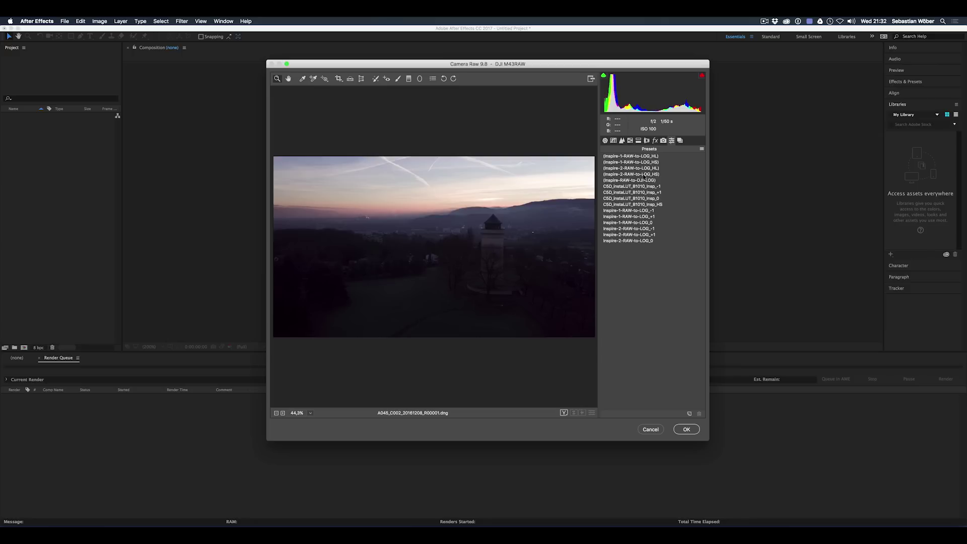
click(649, 242)
click(685, 430)
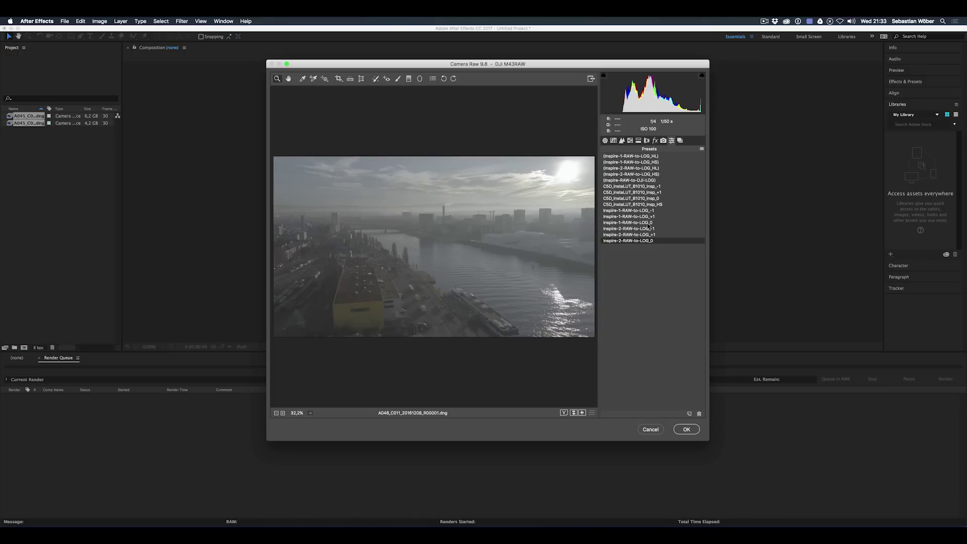
Compare the Inspire LOG +1, -1, HS, HL and C5D InstaLUT presets, then import A046
click(655, 235)
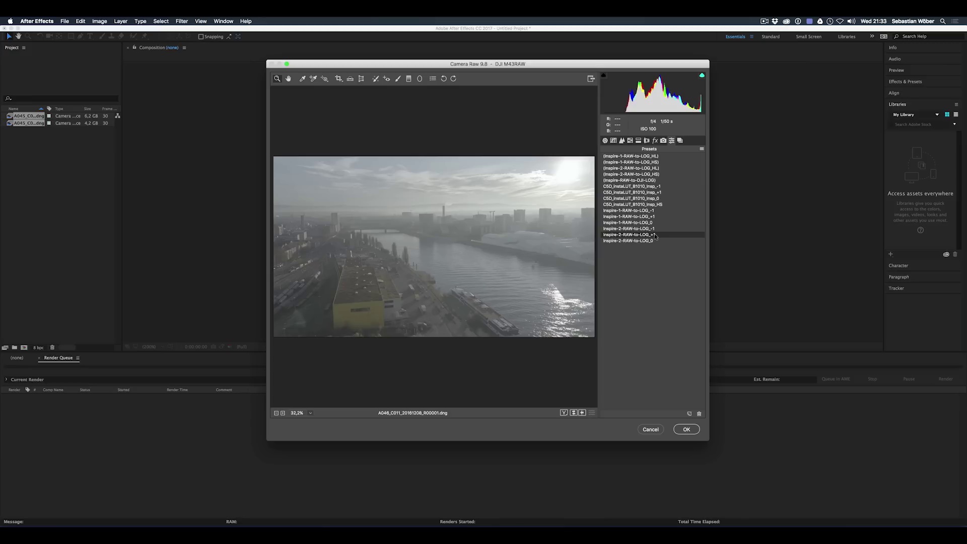
click(656, 229)
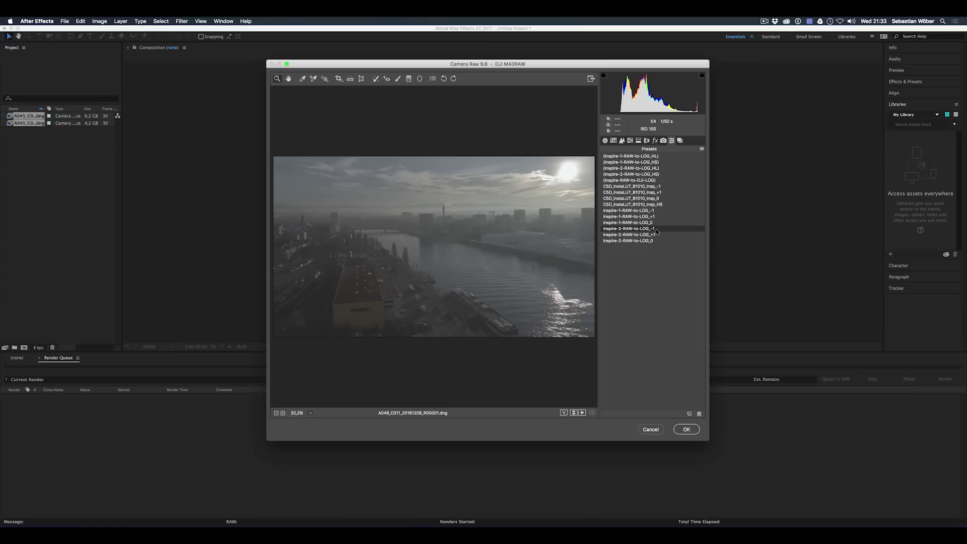
click(657, 174)
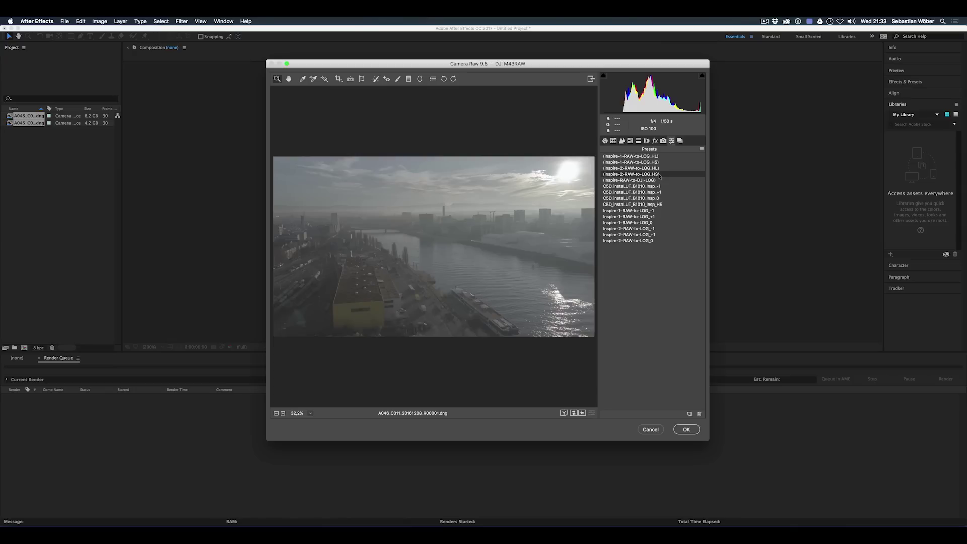
click(656, 168)
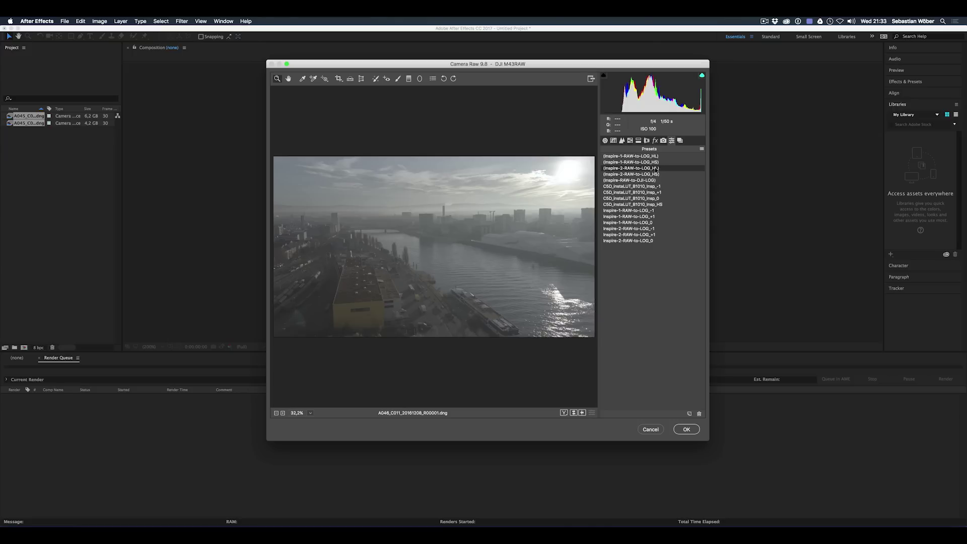
click(658, 199)
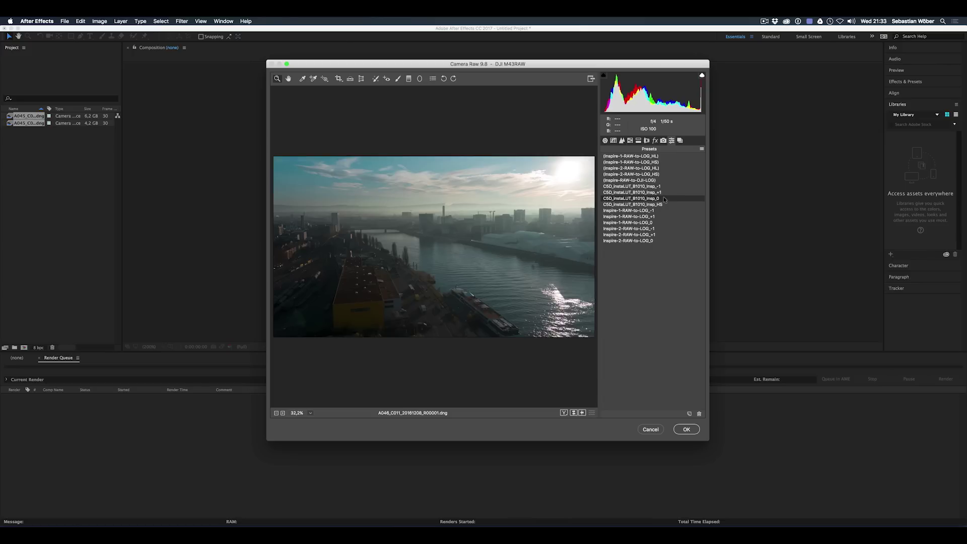
click(660, 192)
click(687, 430)
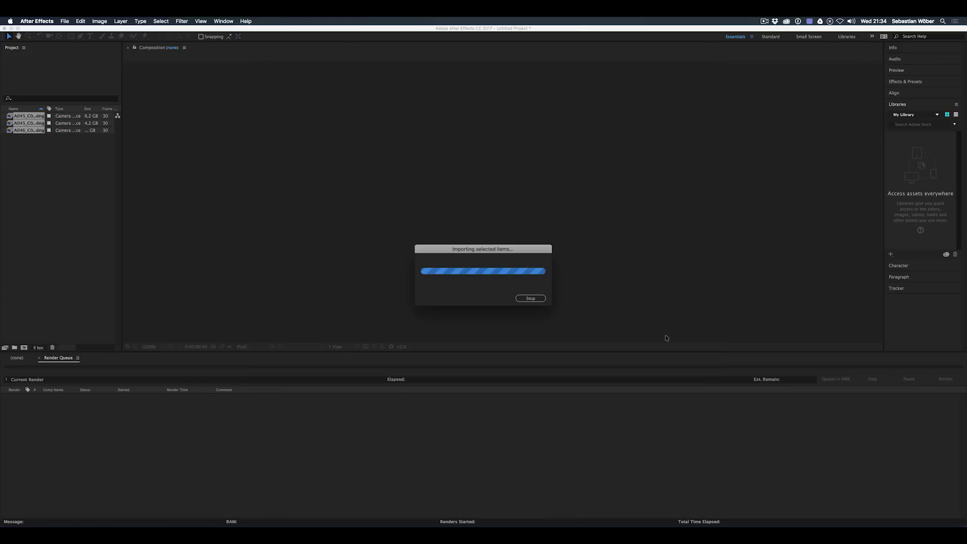
Import A047 with Inspire-2-RAW-to-LOG_0 and the C5D_InstaLUT_B1010_Insp_-1 grade
click(672, 142)
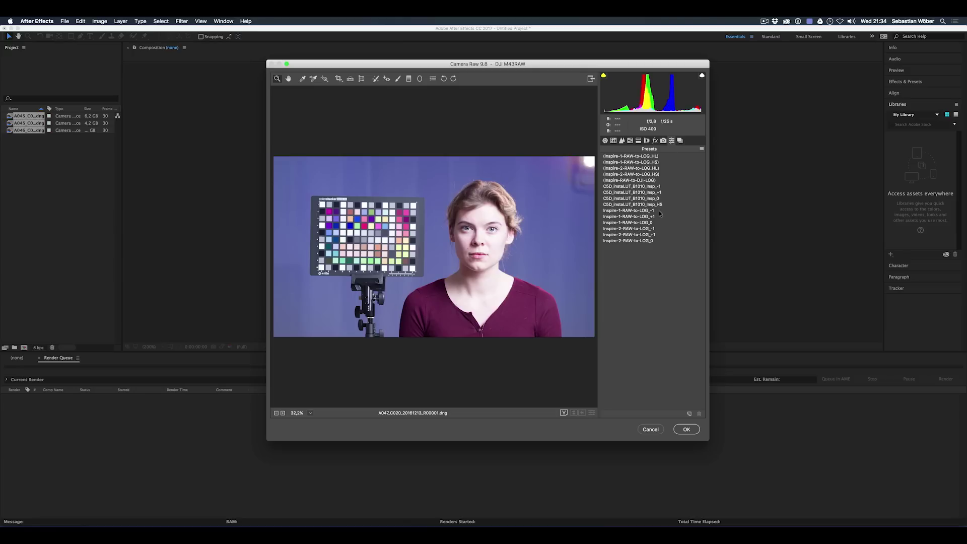
click(652, 242)
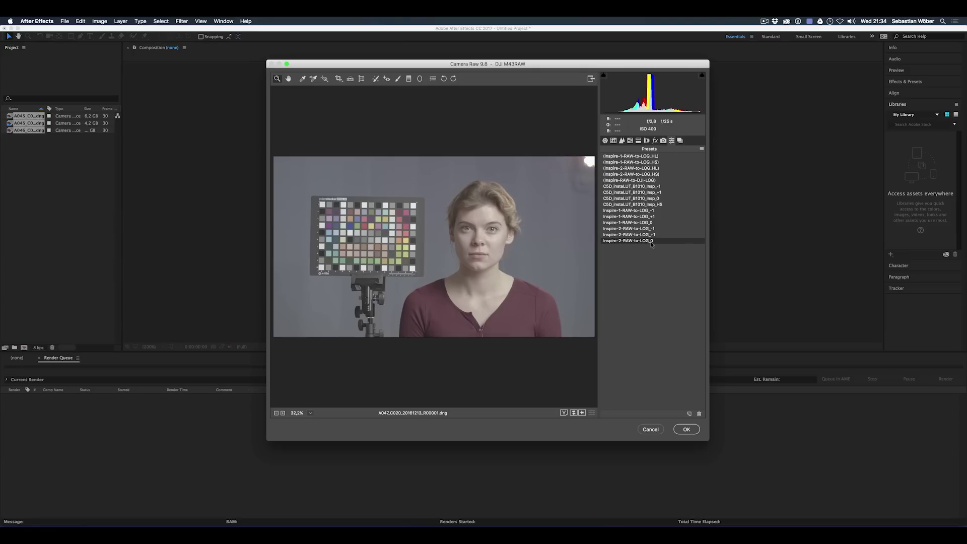
click(658, 199)
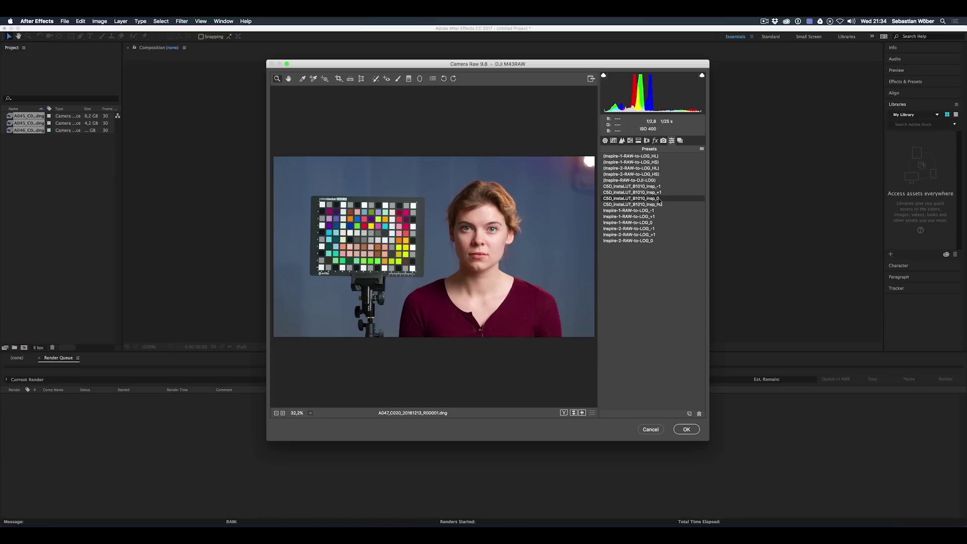
click(658, 187)
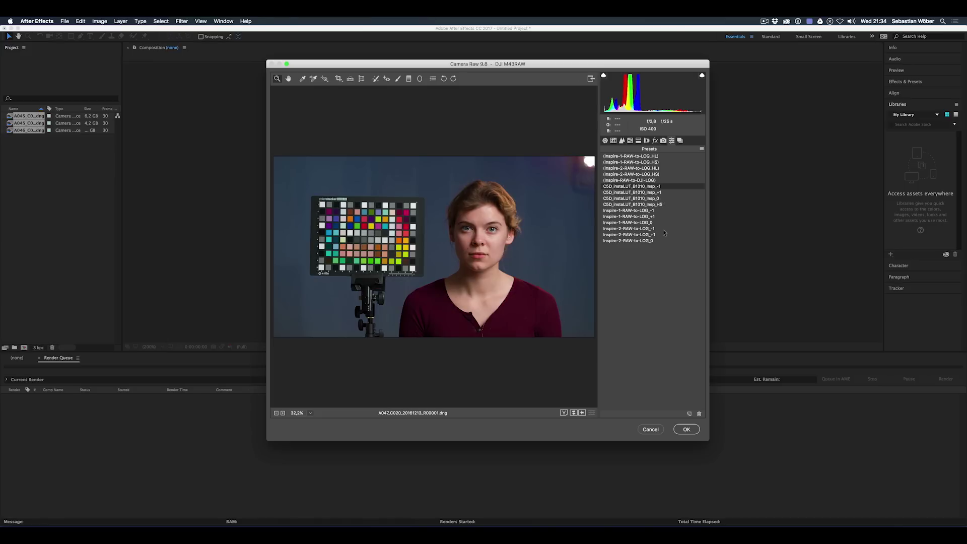
key(Return)
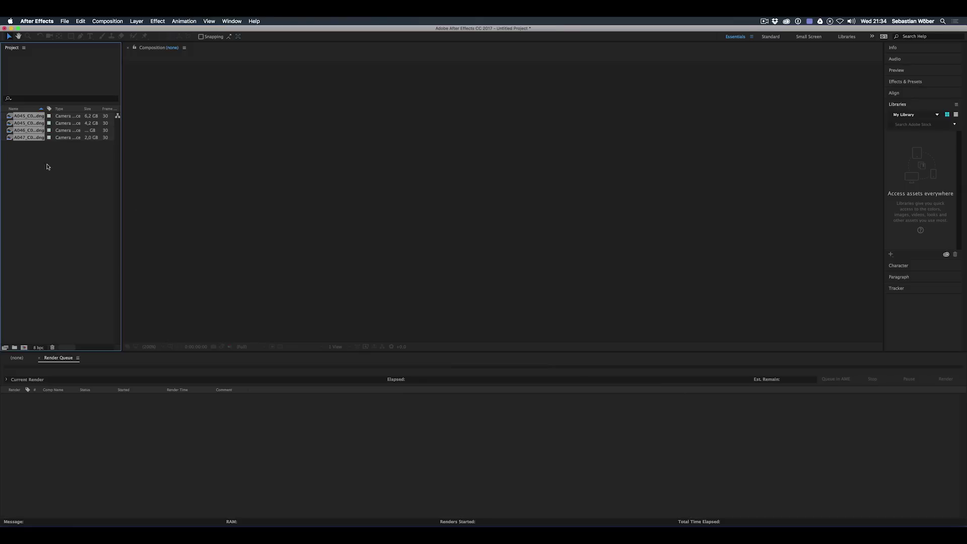
Queue the four DNG clips with ProRes 422 output and confirm the output location
drag(26, 140, 113, 458)
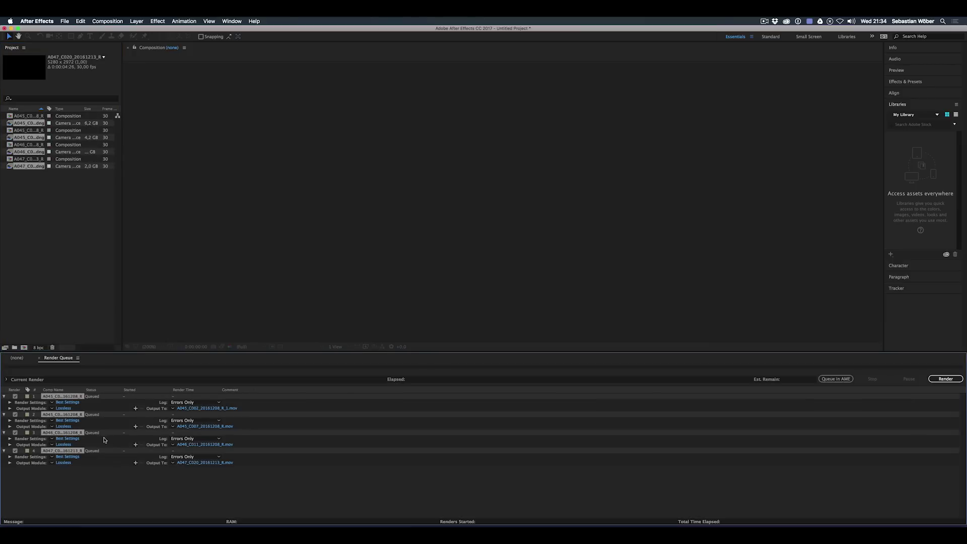
click(52, 408)
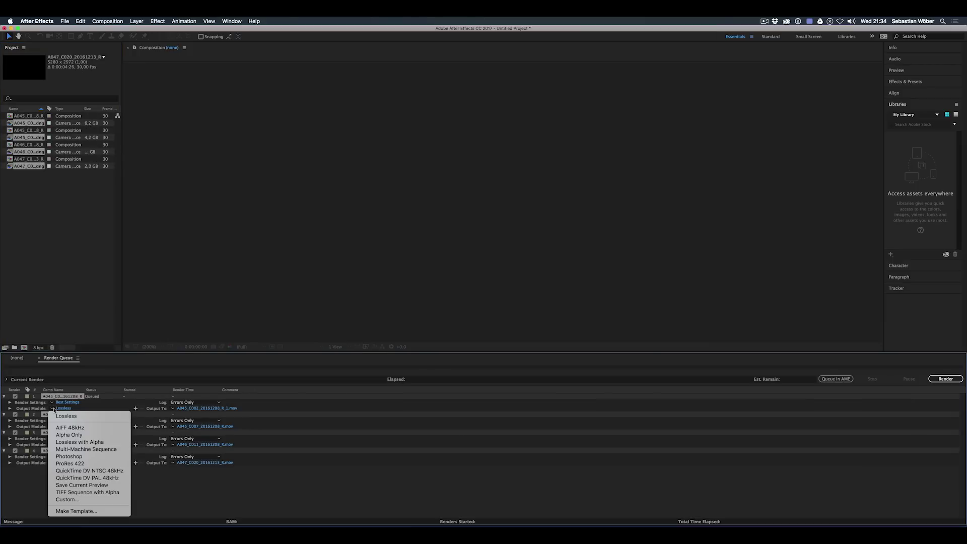
click(95, 464)
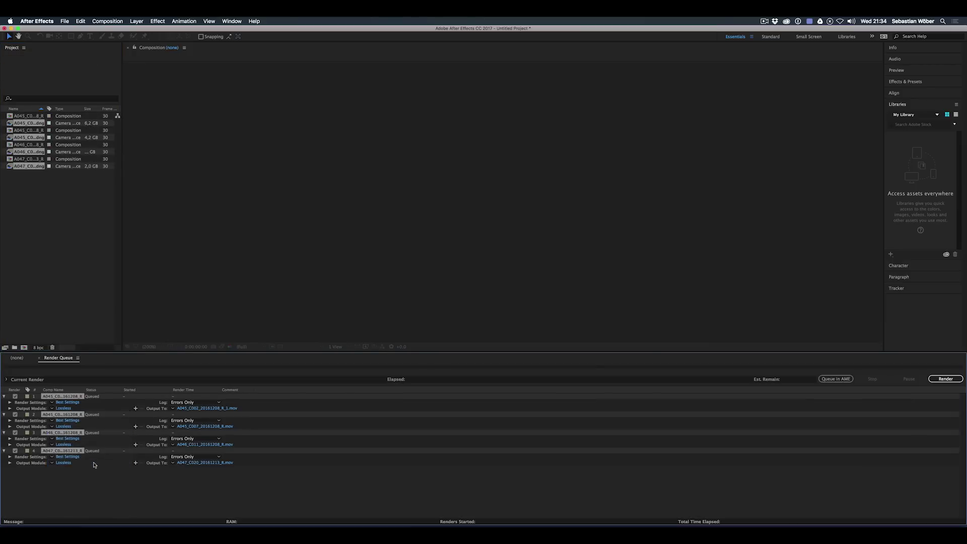
click(214, 410)
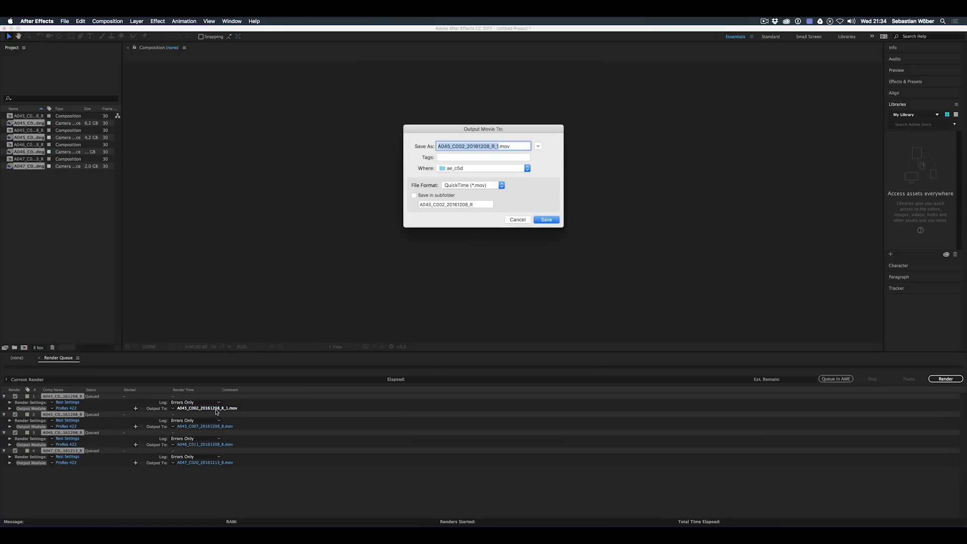
click(547, 220)
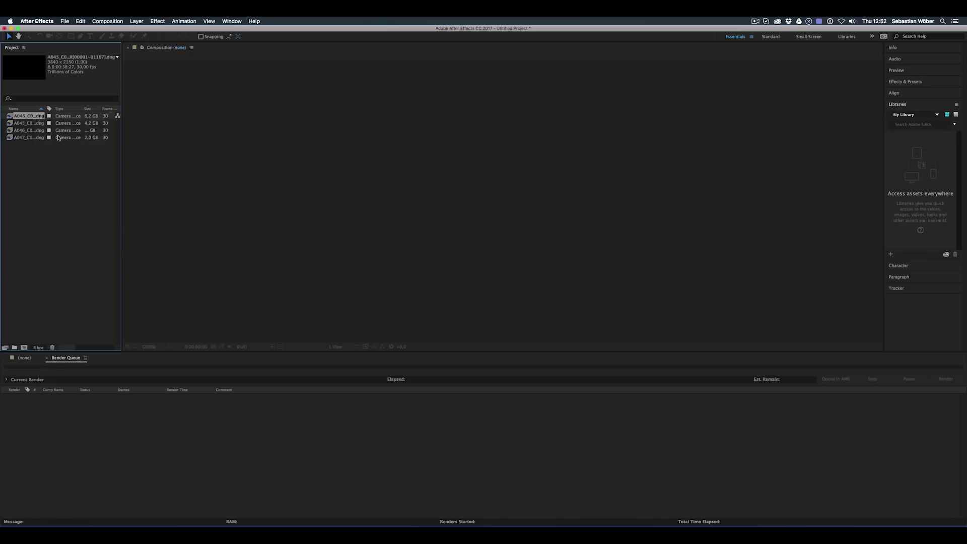
Create compositions from the A045, A046 and A047 footage via New Comp from Selection
right_click(27, 131)
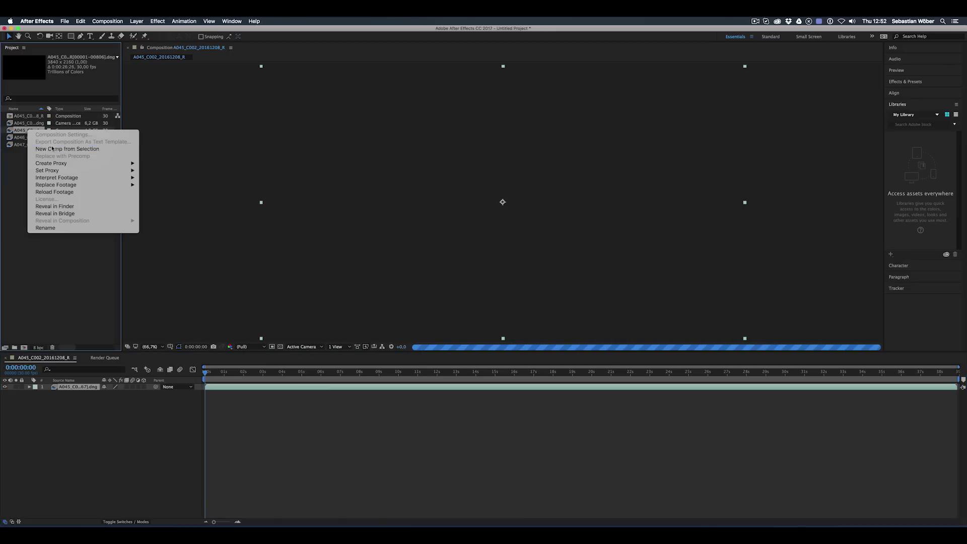
click(29, 146)
right_click(21, 147)
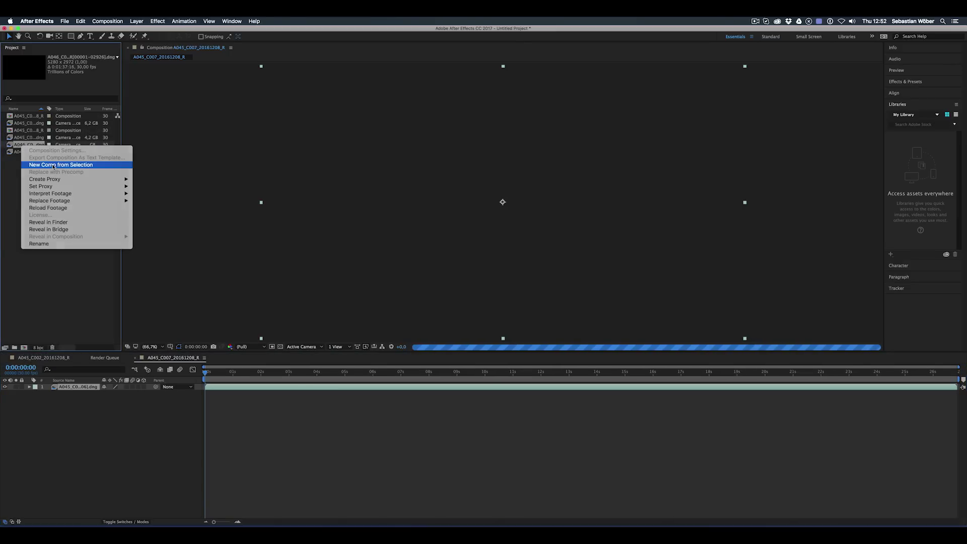
click(33, 161)
right_click(34, 160)
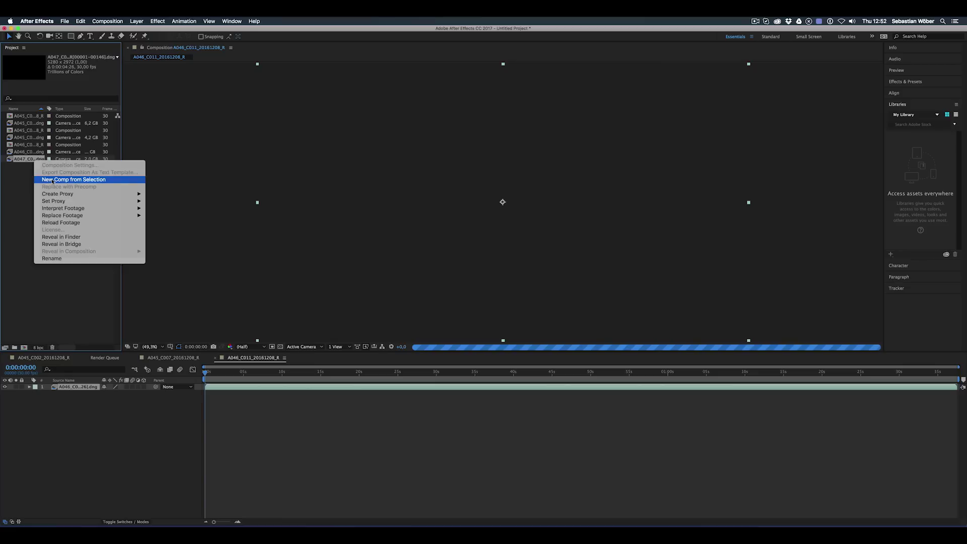
click(50, 179)
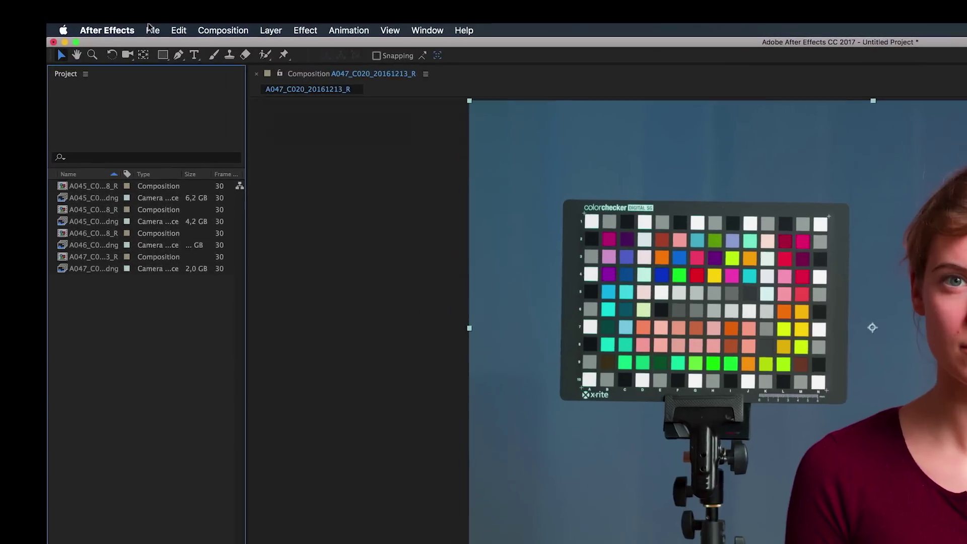
Save a copy of the project in CC (13) format
click(88, 22)
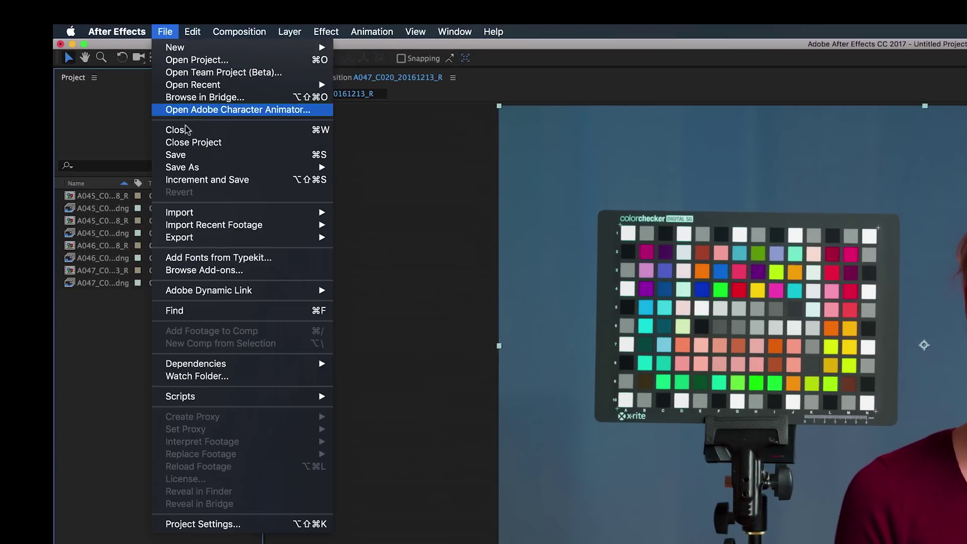
mouse_move(193, 164)
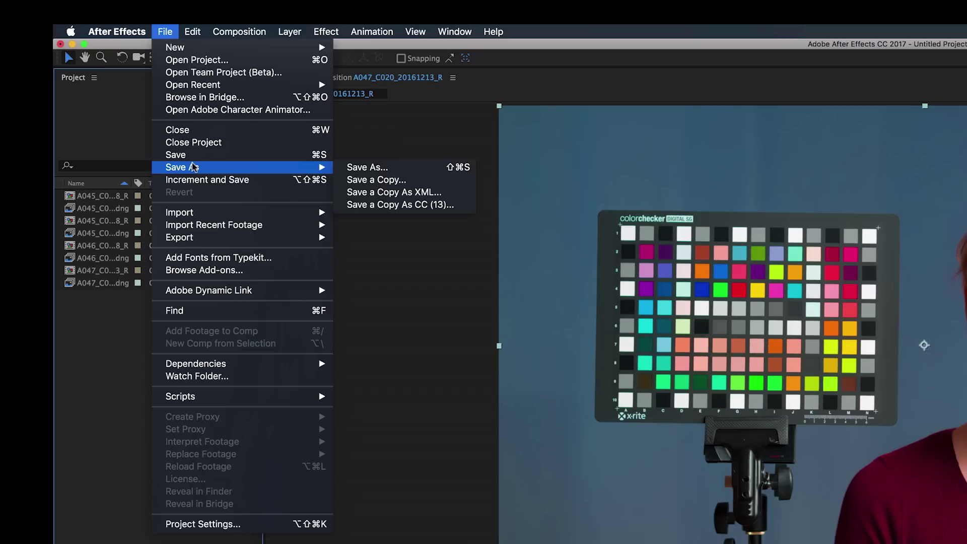
click(422, 204)
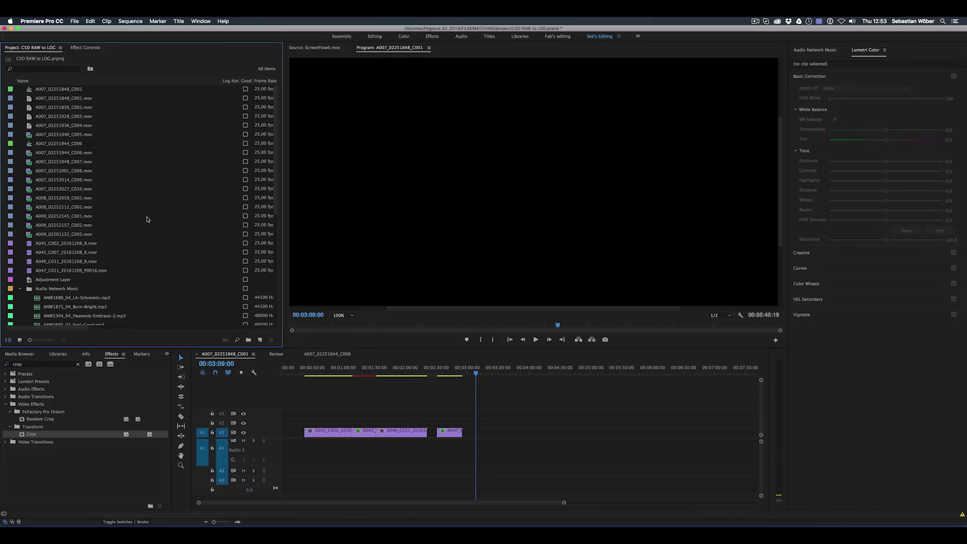
Import each composition from the After Effects project copy into the Project panel
right_click(147, 219)
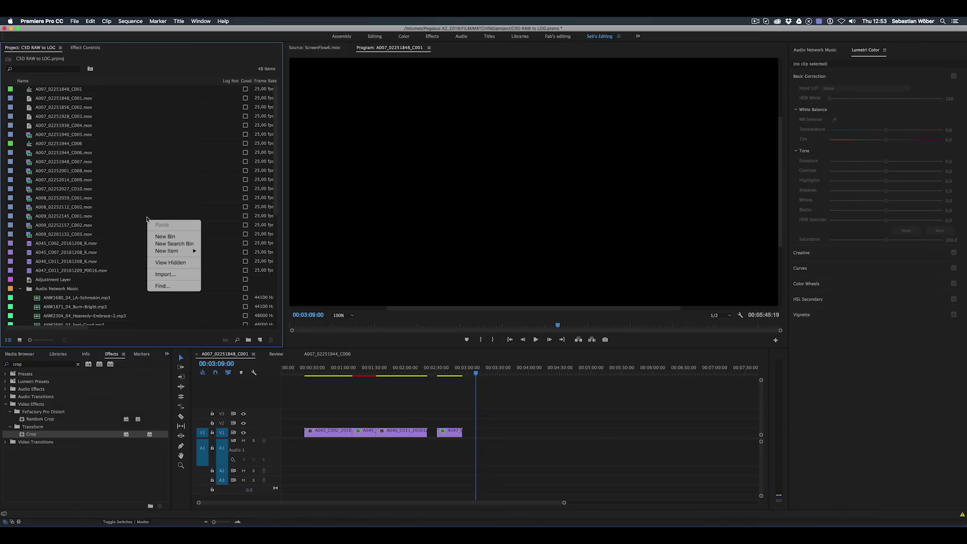
click(167, 275)
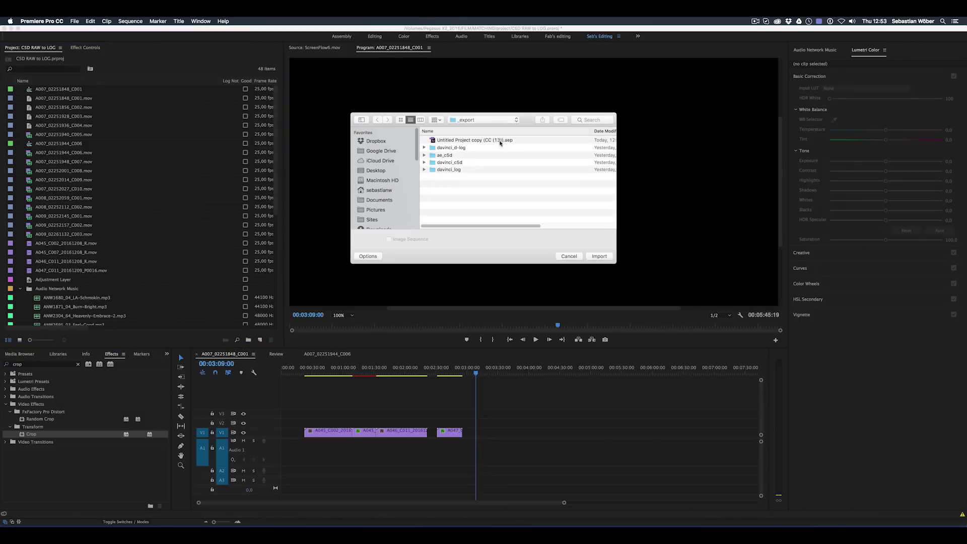
double_click(501, 142)
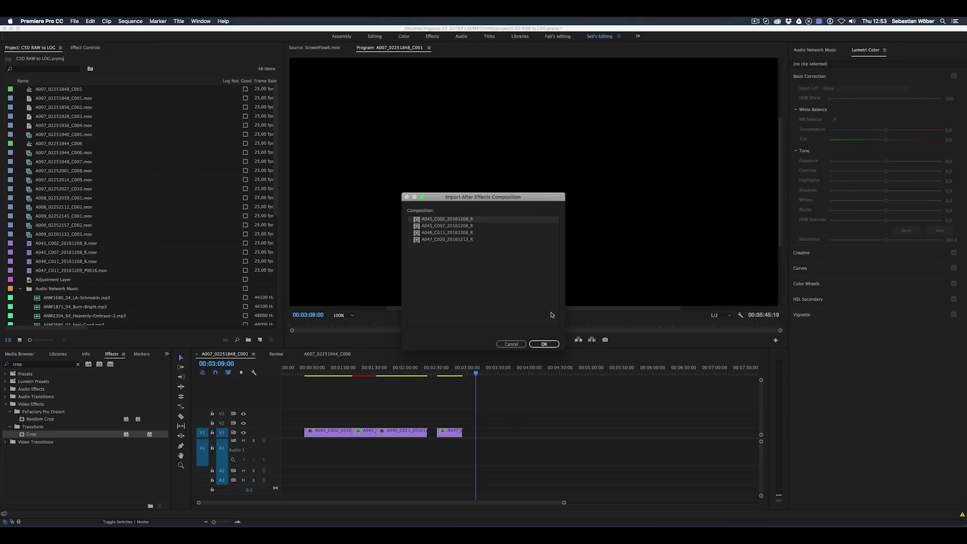
click(544, 343)
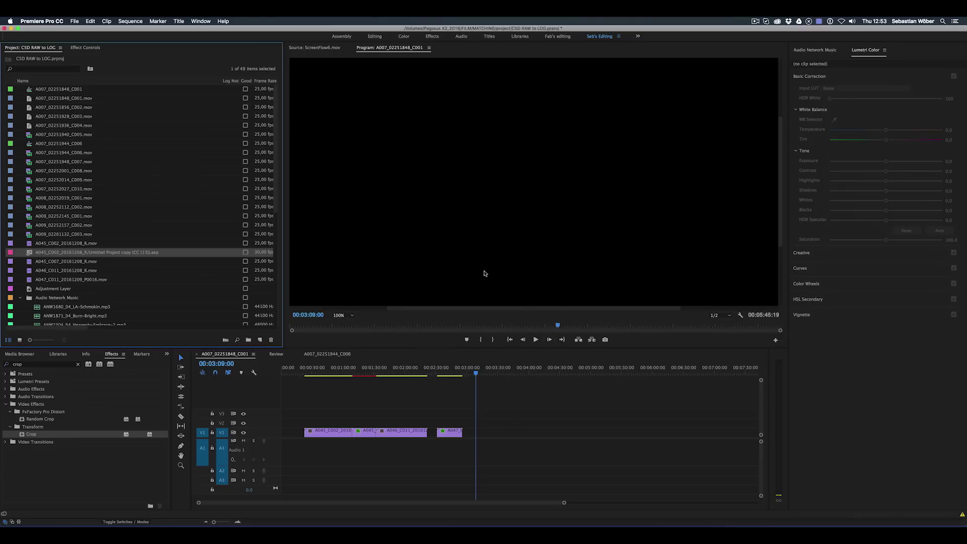
right_click(149, 228)
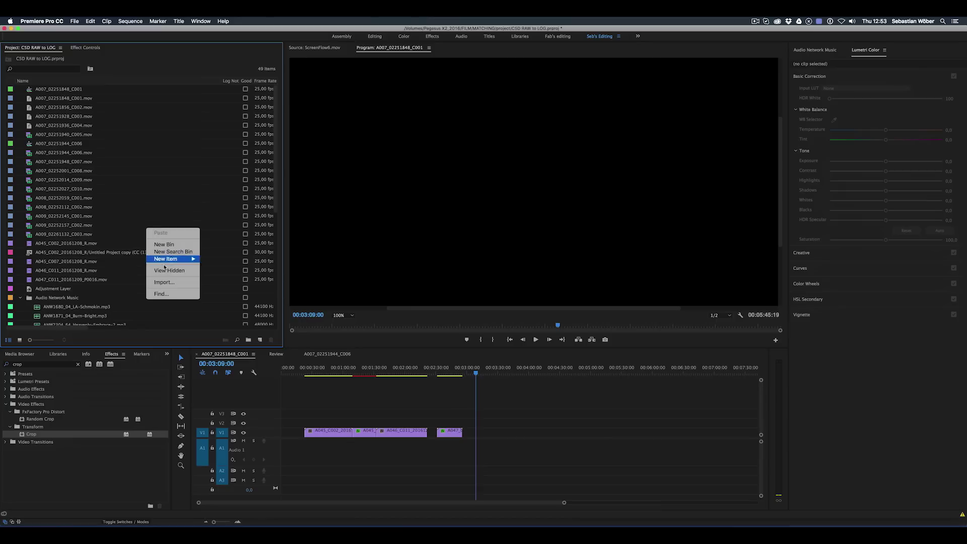
click(164, 282)
key(Return)
click(479, 283)
right_click(169, 216)
click(185, 270)
key(Return)
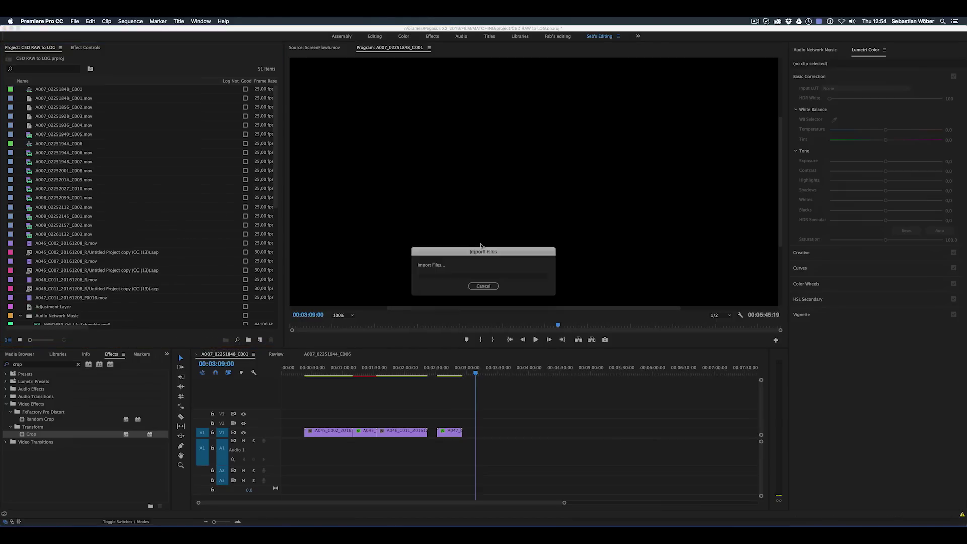
Place the four imported comps on the timeline, then drag them back off
drag(96, 289, 703, 454)
key(Down)
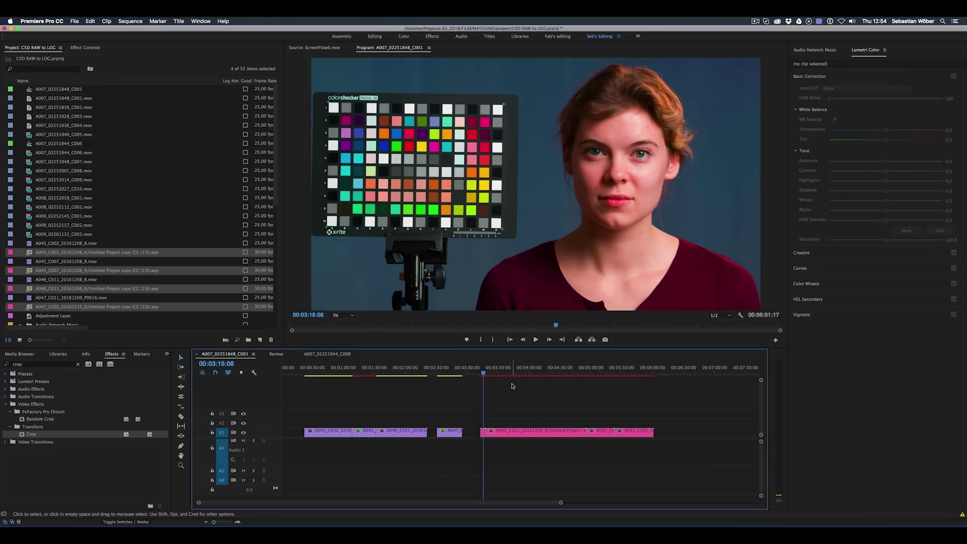
drag(601, 427, 119, 252)
Clear the four selected .aep composition items from the Project panel
right_click(120, 253)
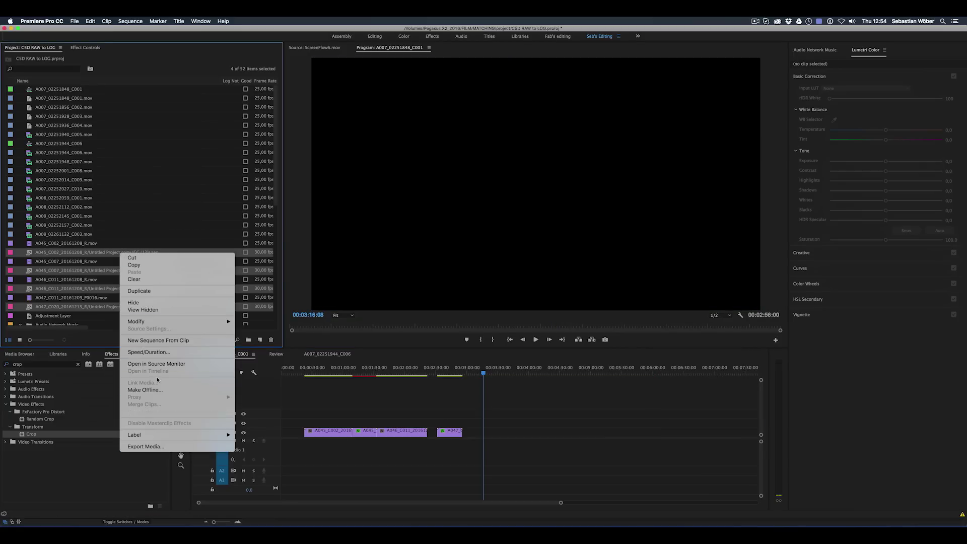
click(145, 279)
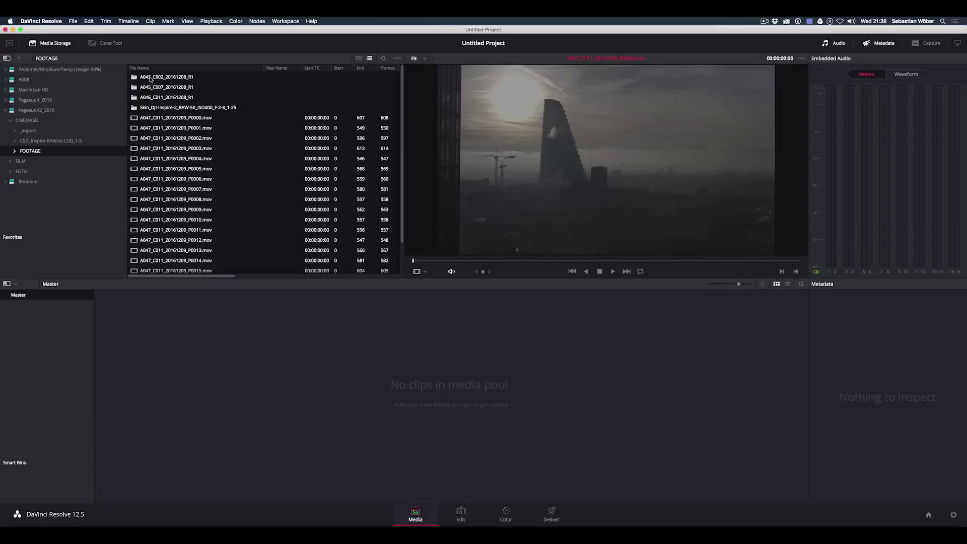
Import the FOOTAGE clips into the Media Pool and match the project frame rate to them
drag(182, 133, 177, 418)
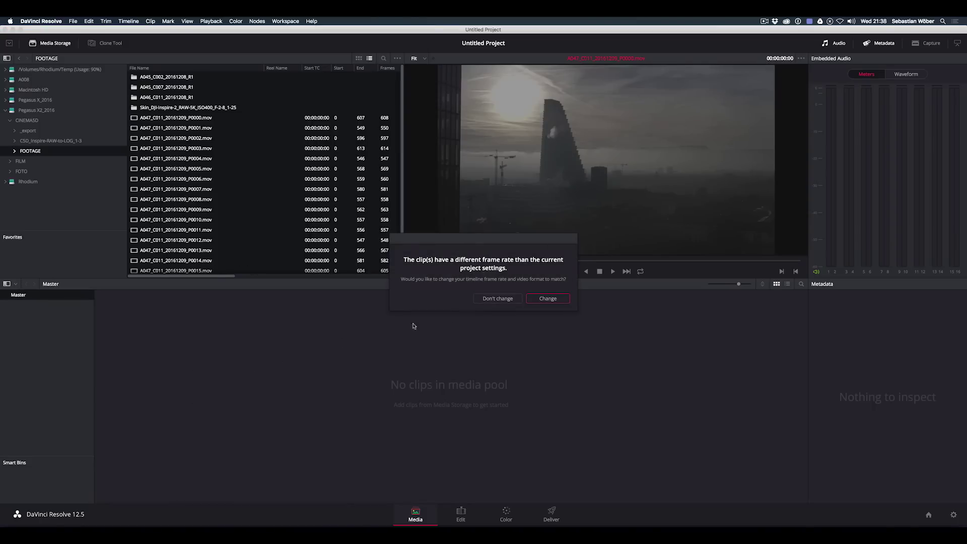
click(548, 299)
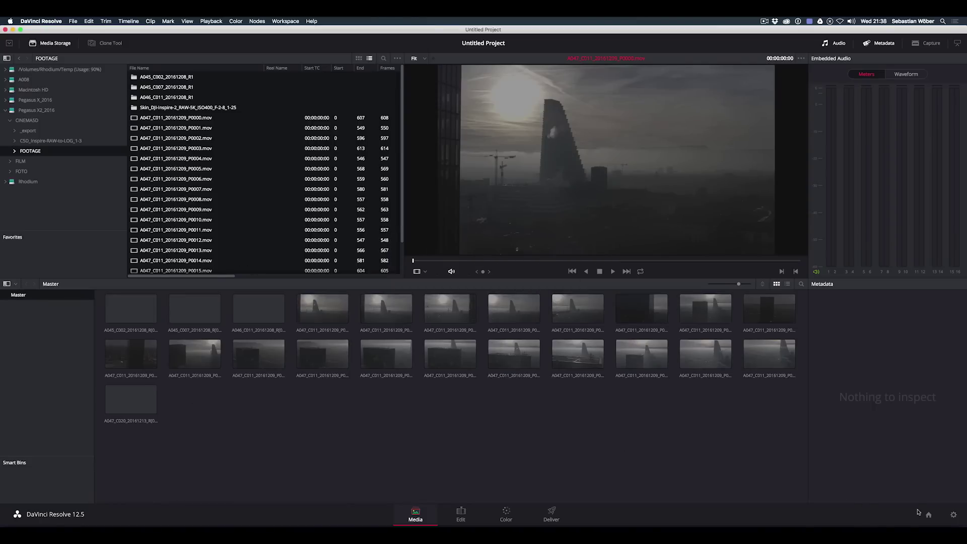
Pick a new timeline resolution in Project Settings and save the settings
click(955, 514)
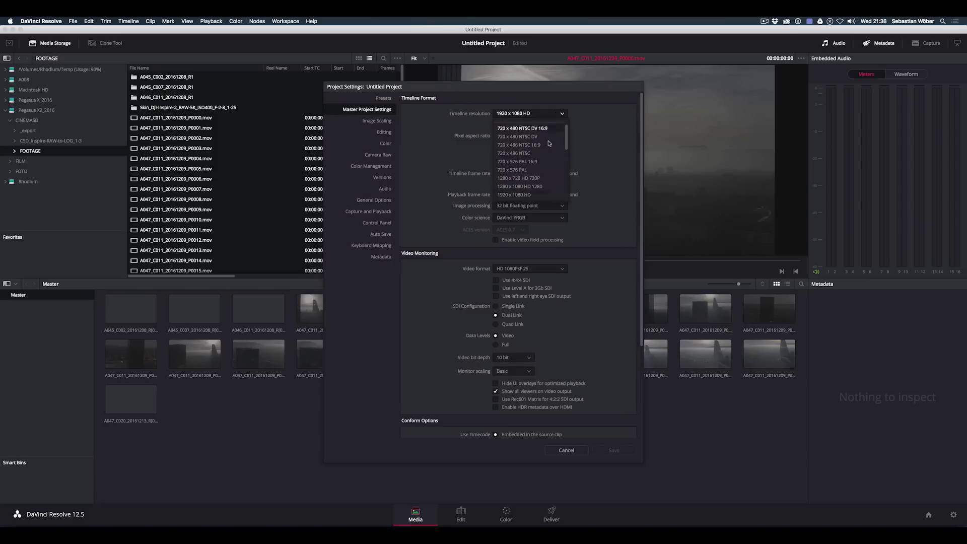
click(554, 113)
click(534, 146)
click(614, 451)
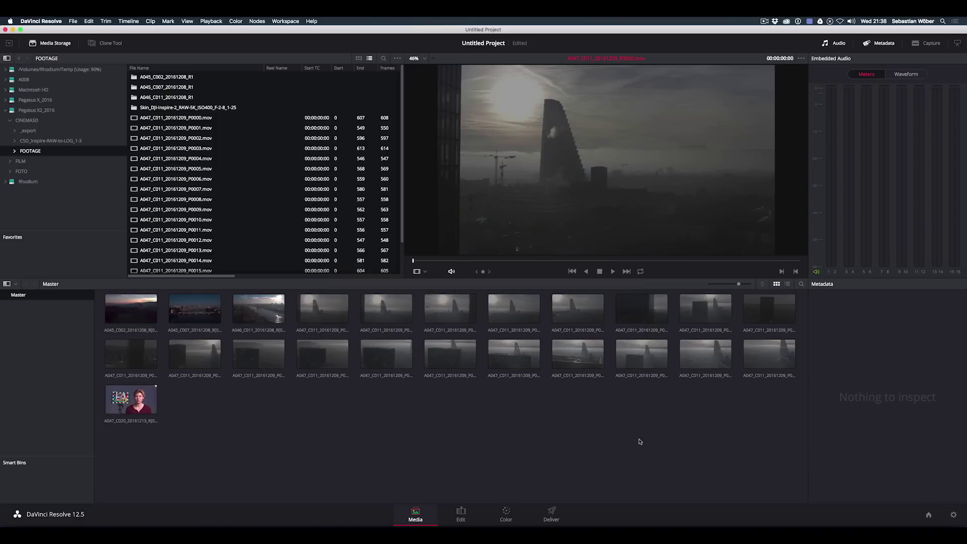
Place all DNG and ProRes 4444 XQ clips on a new Timeline 1 and view them for grading
click(461, 513)
click(125, 176)
key(super+a)
drag(125, 176, 314, 440)
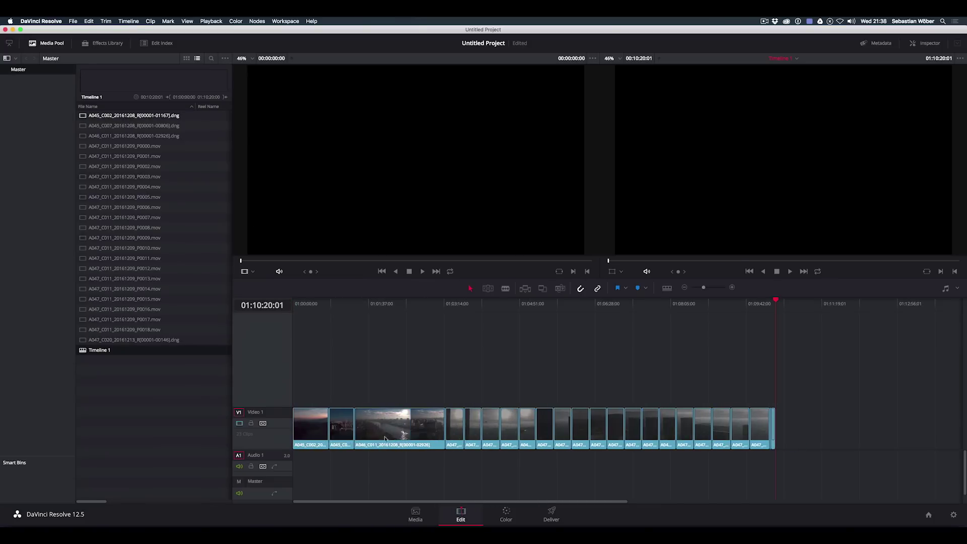
click(514, 521)
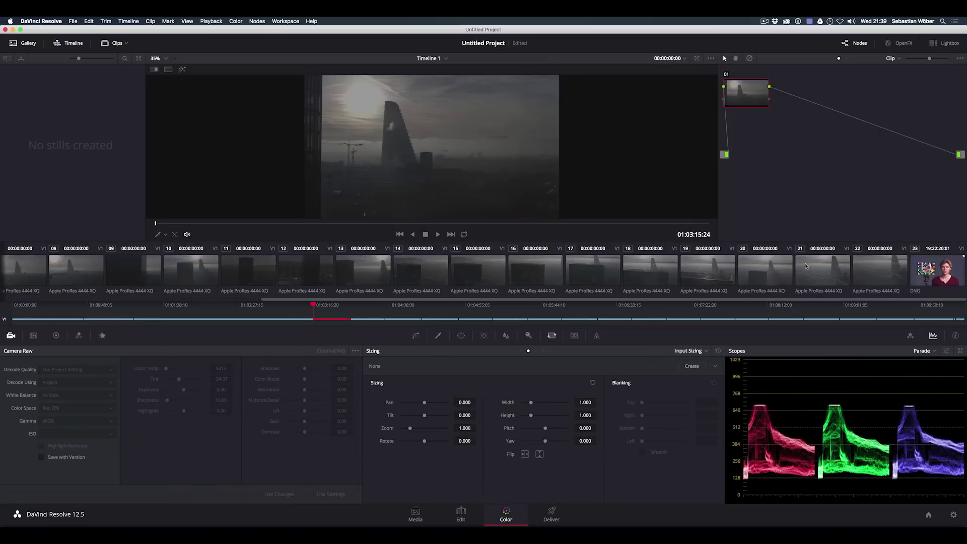
Apply the C5D_Inspire-2-D-LOG-to-LOG 3D LUT to every clip on Timeline 1
key(super+a)
right_click(877, 272)
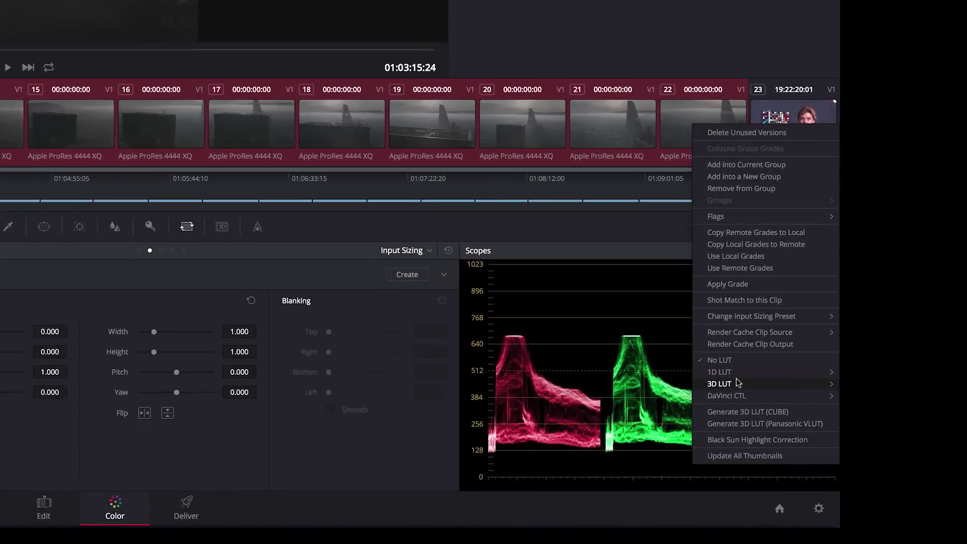
mouse_move(804, 408)
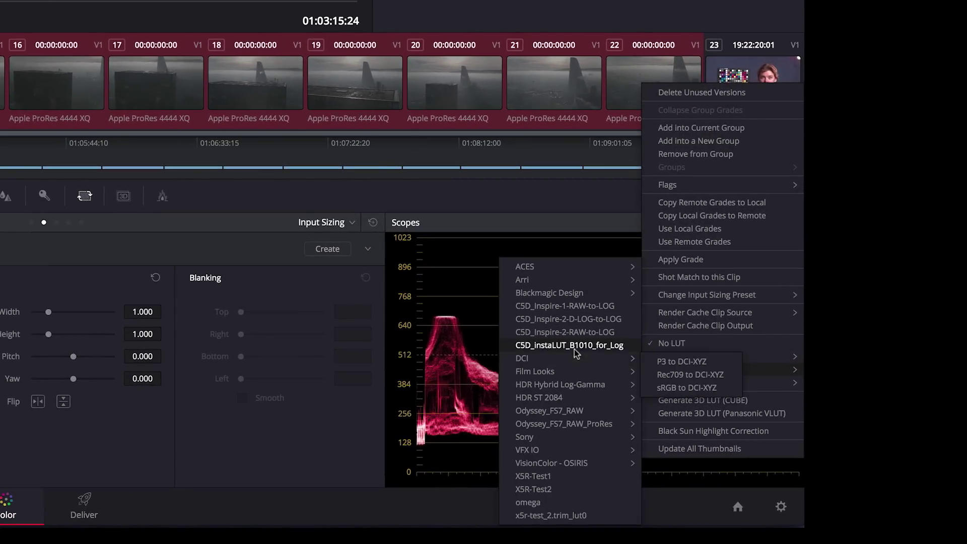
click(585, 320)
scroll(385, 90, up, 5)
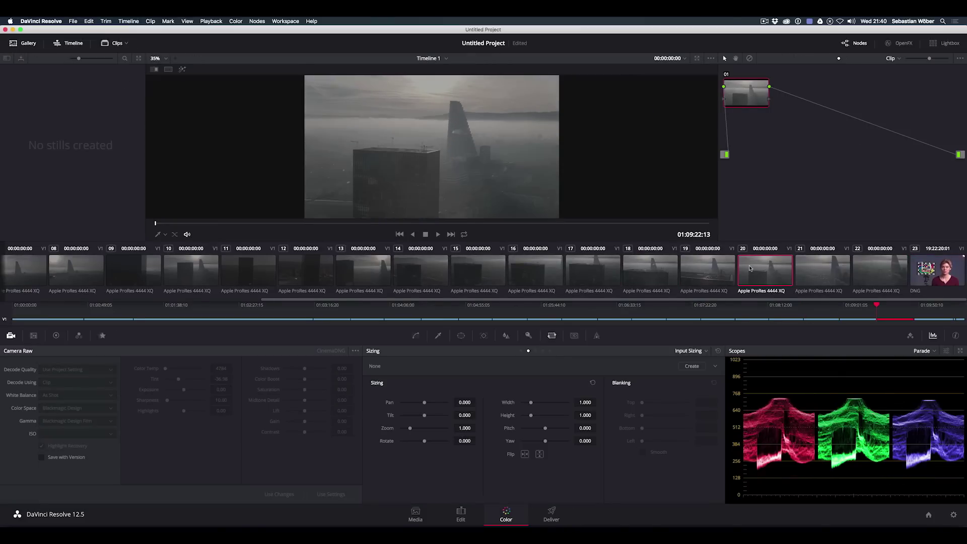
Queue and start a QuickTime ProRes 422 HQ render of Timeline 1 into _export/davinci_d-log
click(552, 514)
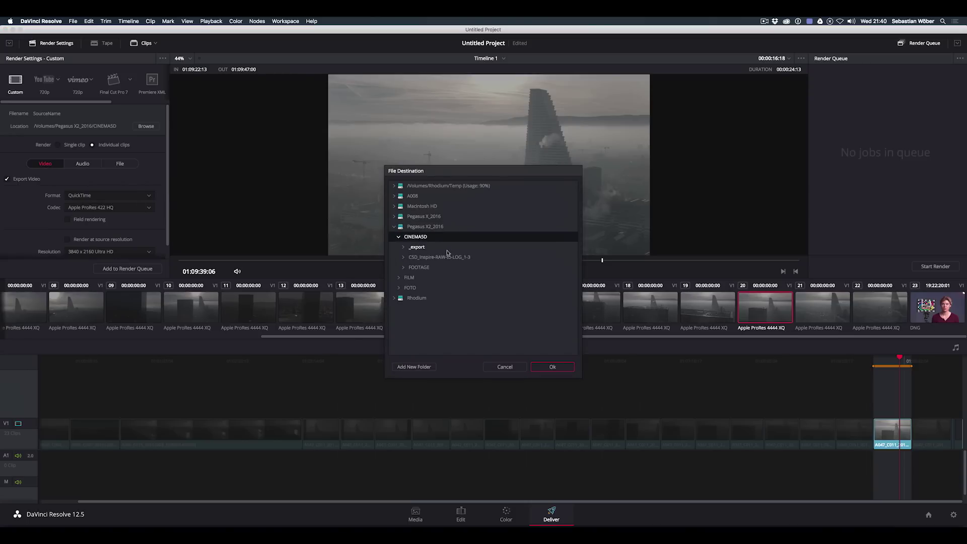
click(440, 278)
click(552, 367)
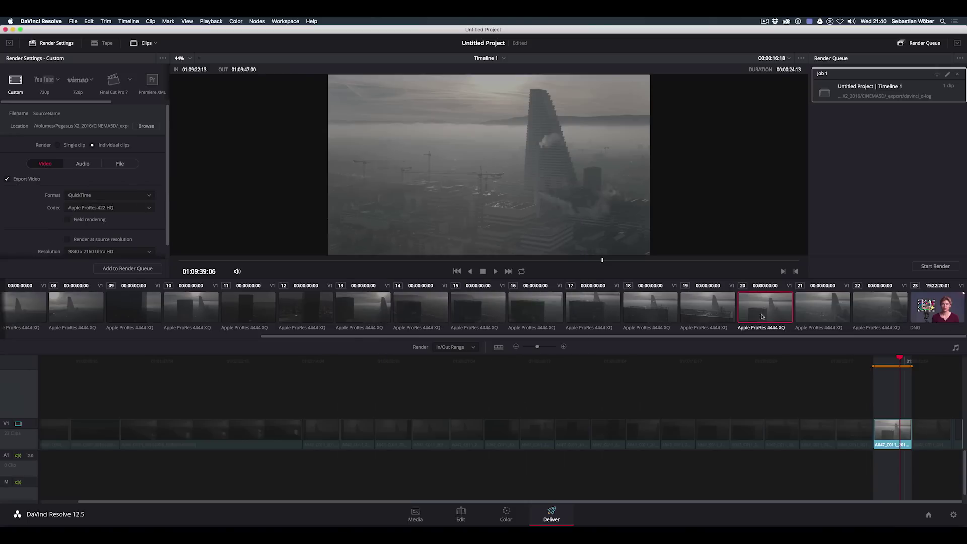
click(935, 266)
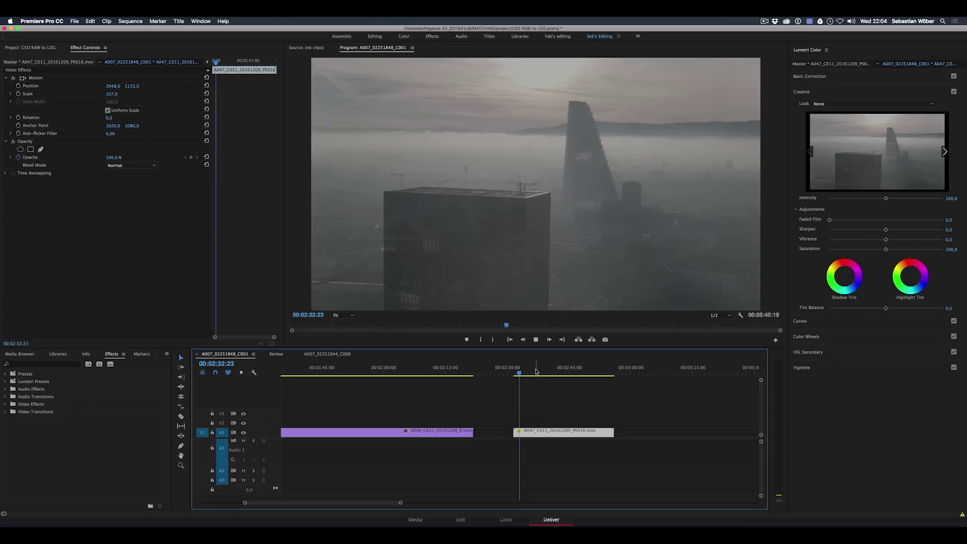
Load C5D_instaLUT_B1010_for_Log as the Lumetri creative look and set rotation to -1
click(826, 104)
click(685, 47)
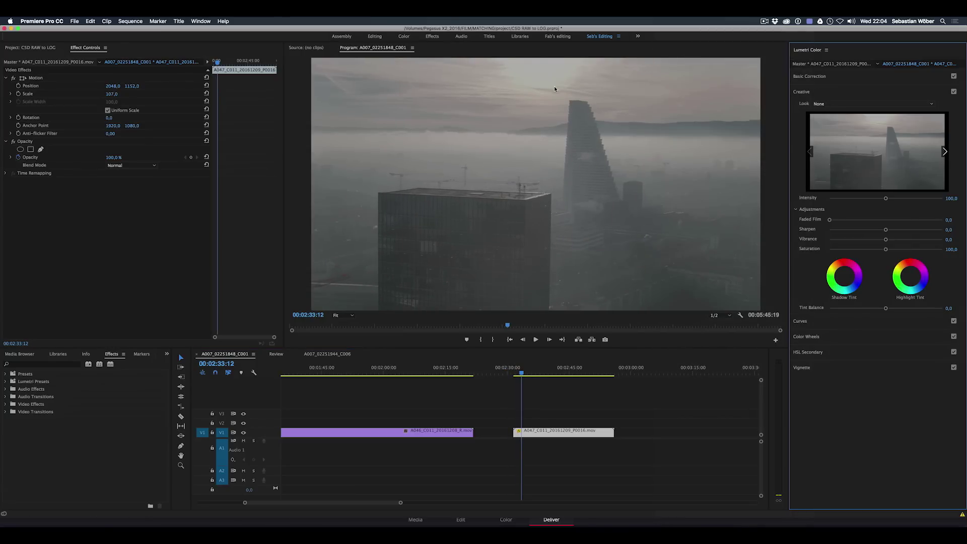
double_click(486, 163)
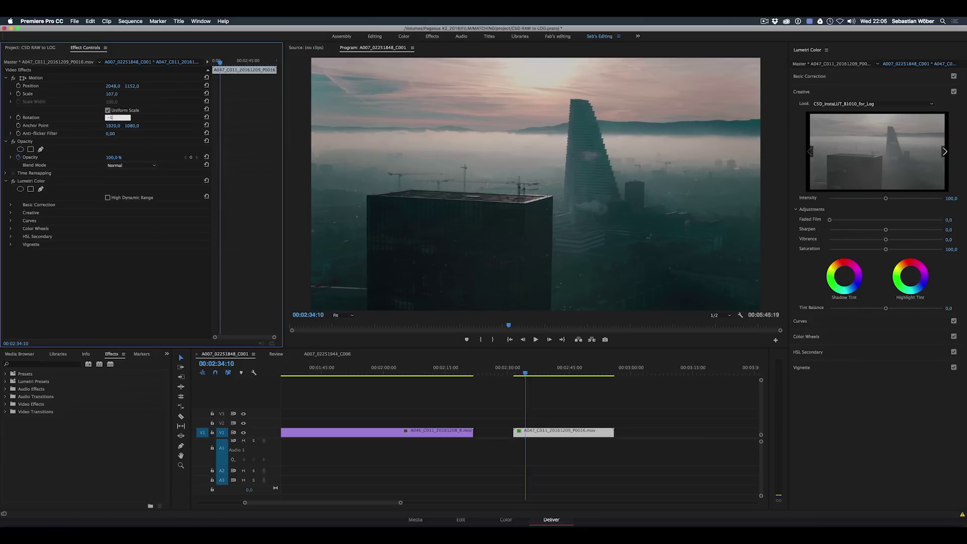
text(-1)
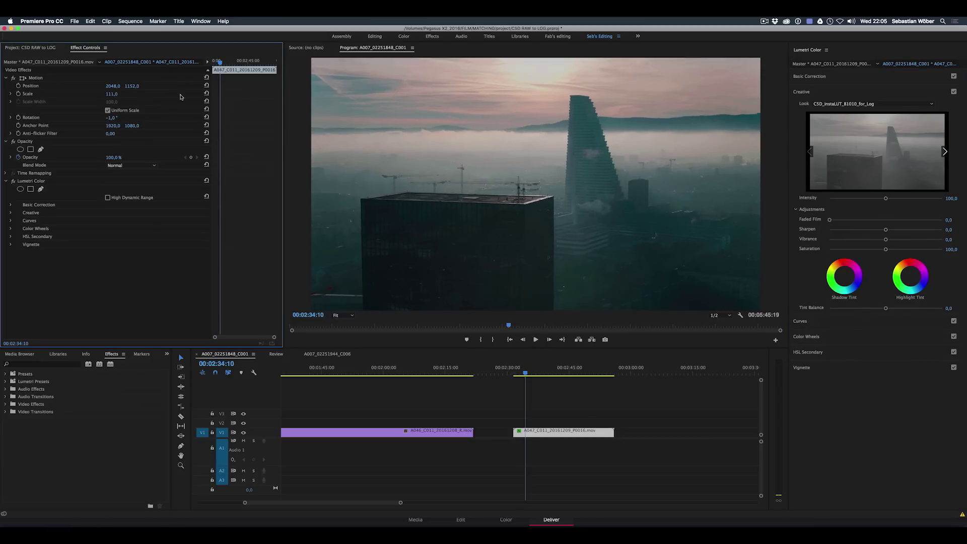